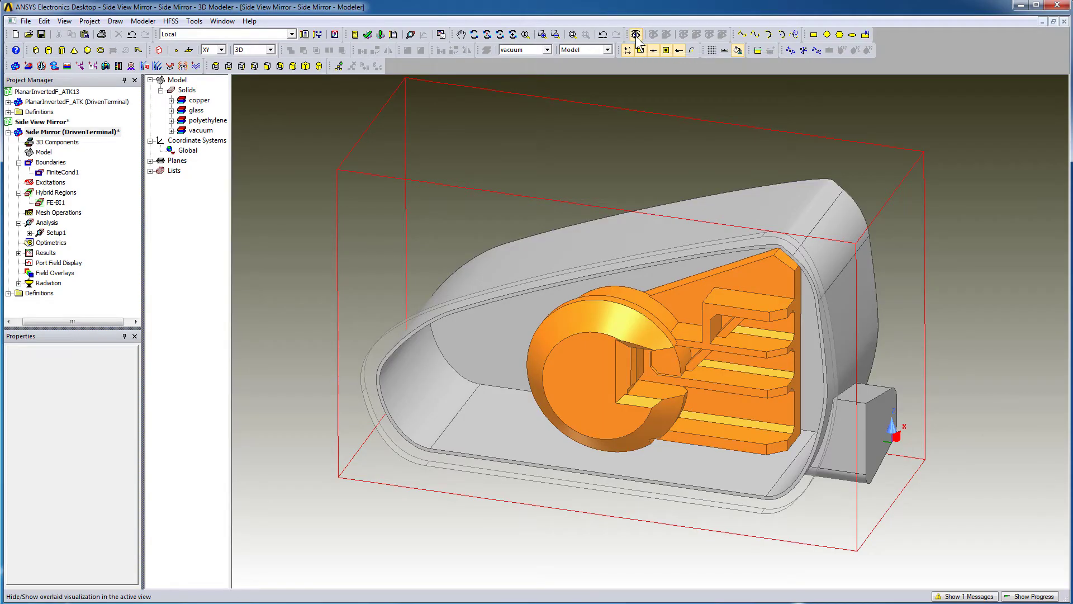
# - Show only side_mirror_Internal, then fit and orbit the view around the bracket
pyautogui.click(636, 35)
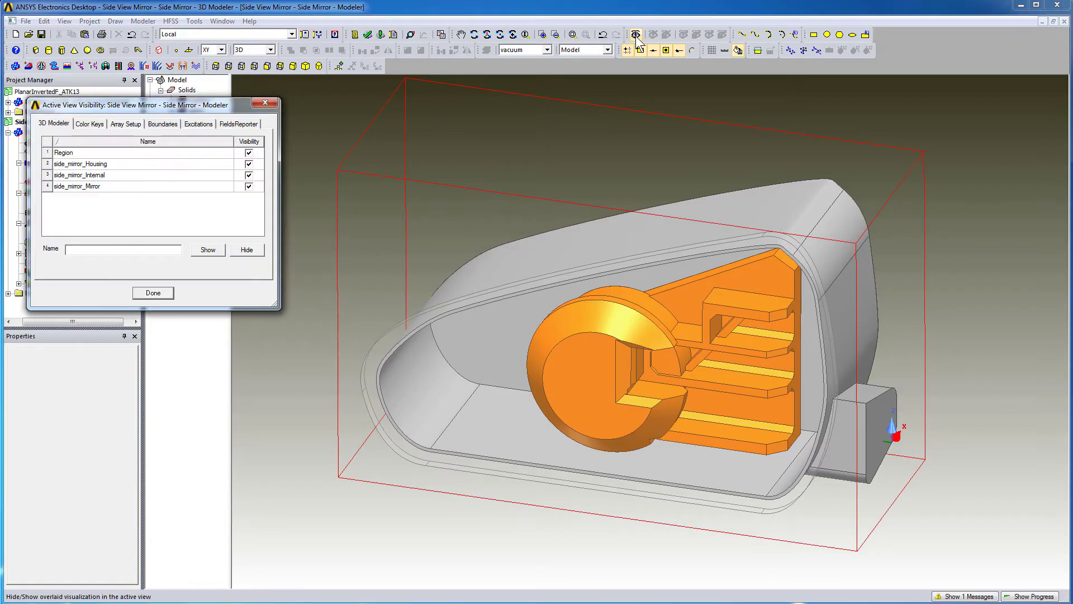
pyautogui.click(249, 142)
pyautogui.click(249, 175)
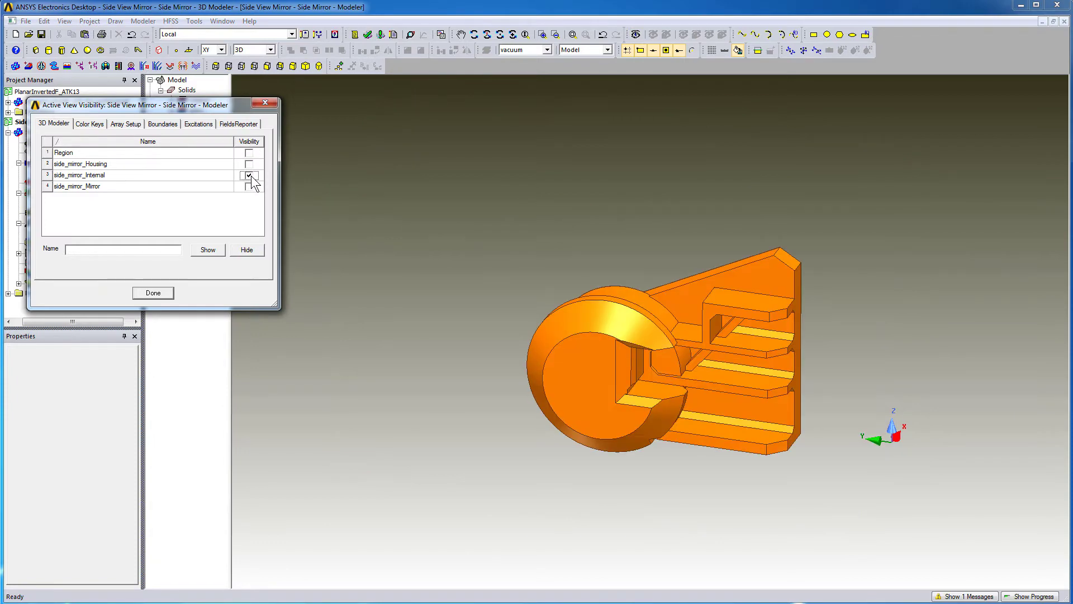
pyautogui.click(148, 295)
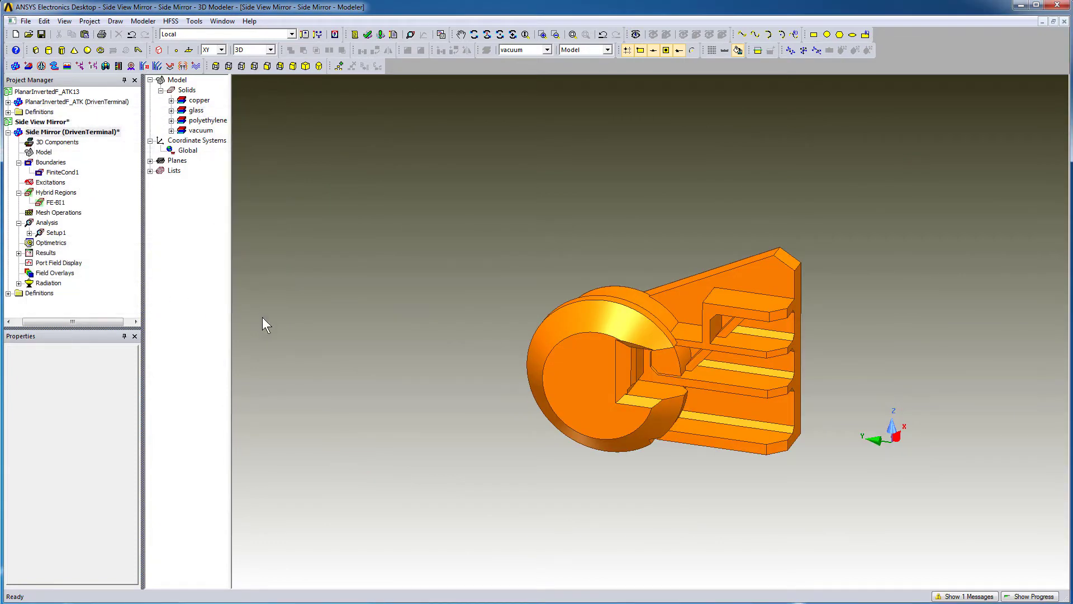
pyautogui.click(322, 352)
pyautogui.hotkey('ctrl', 'd')
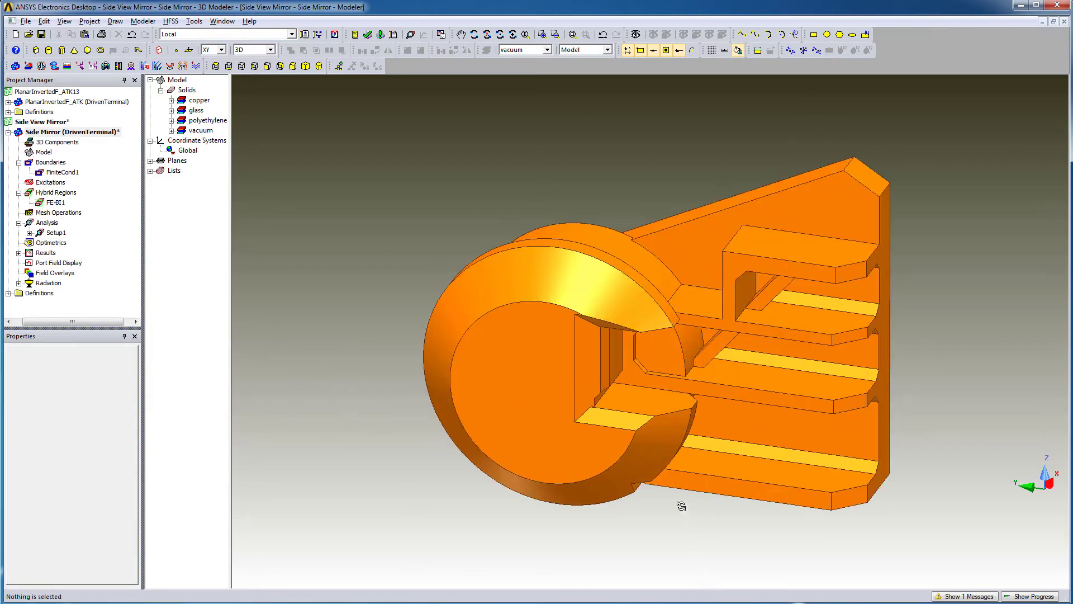
pyautogui.moveTo(683, 499)
pyautogui.keyDown('alt'); pyautogui.mouseDown()
pyautogui.moveTo(679, 485)
pyautogui.moveTo(592, 442)
pyautogui.moveTo(475, 428)
pyautogui.moveTo(401, 442)
pyautogui.mouseUp(); pyautogui.keyUp('alt')
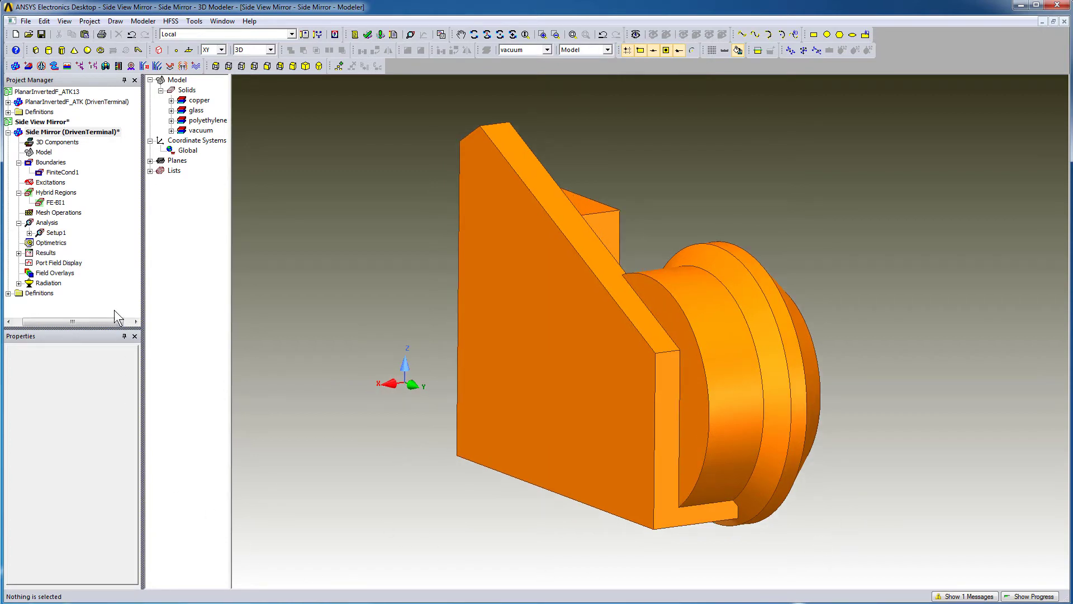
# - Place an offset relative coordinate system, RelativeCS1, at the plate edge using relative entry
pyautogui.click(143, 22)
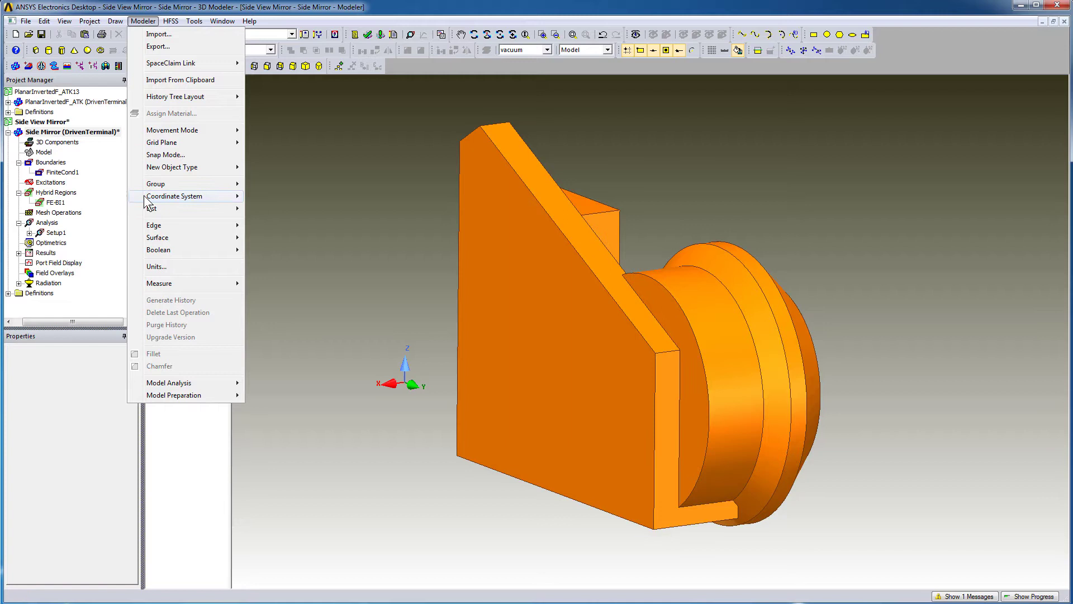
pyautogui.moveTo(146, 197)
pyautogui.moveTo(296, 211)
pyautogui.moveTo(389, 210)
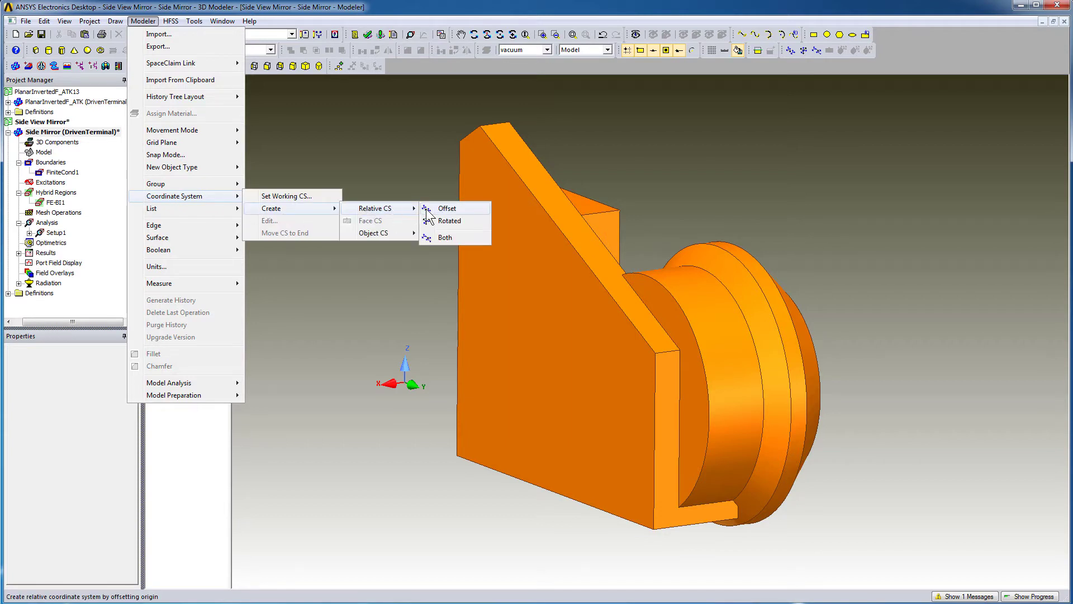
pyautogui.click(445, 209)
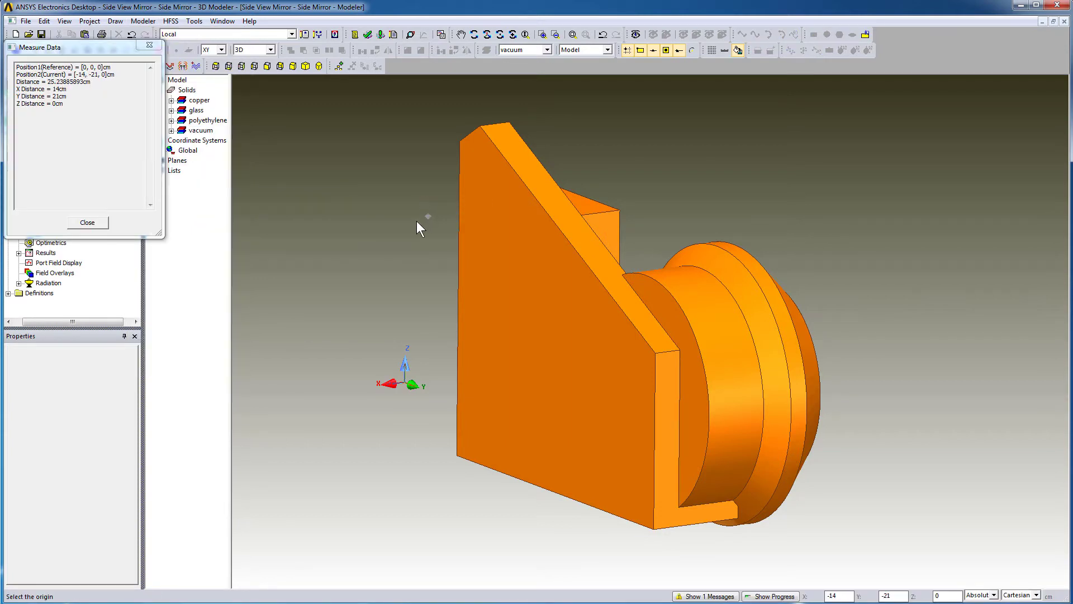
pyautogui.click(995, 595)
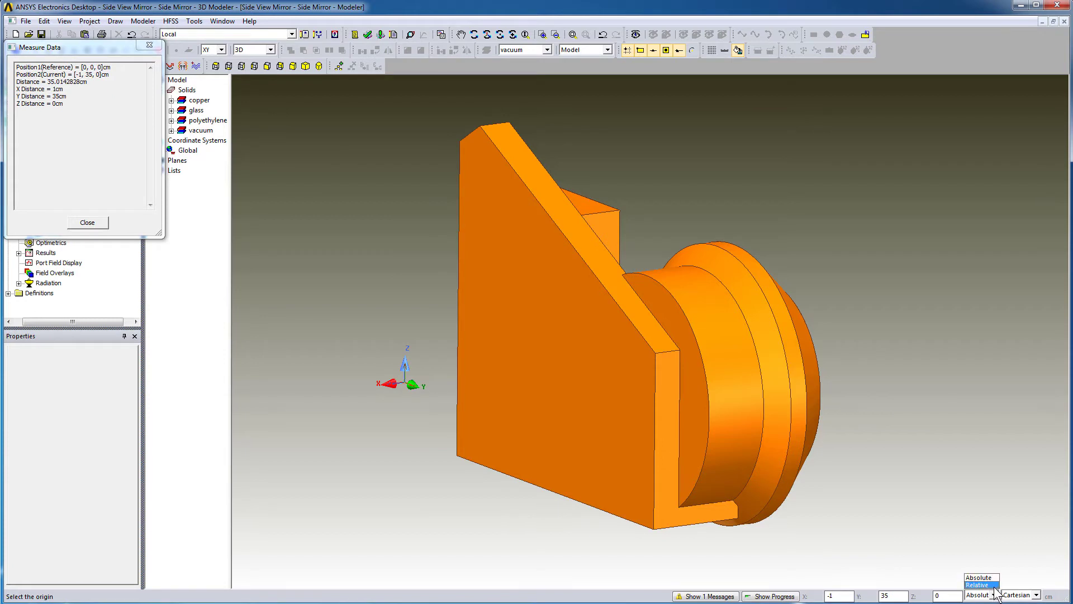
pyautogui.click(990, 584)
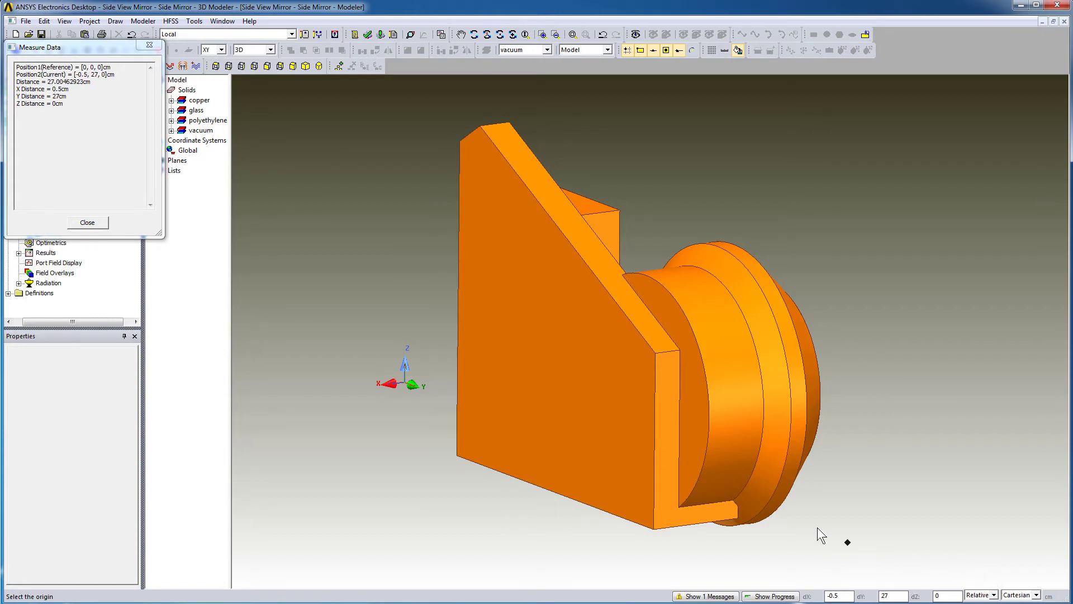
pyautogui.click(658, 398)
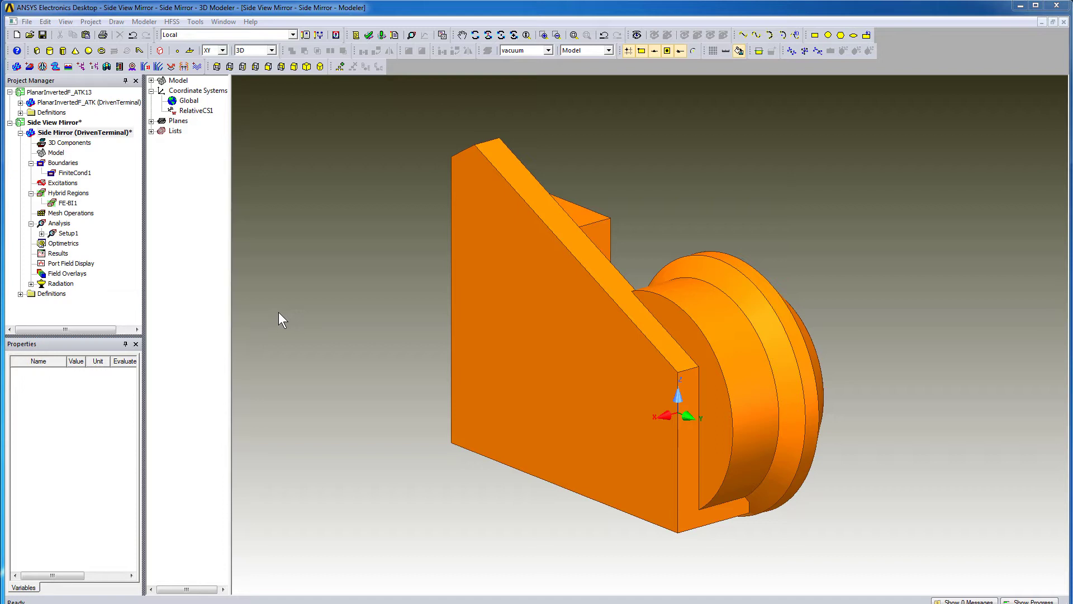
# - Select all objects in the PlanarInvertedF_ATK design and copy them
pyautogui.doubleClick(103, 103)
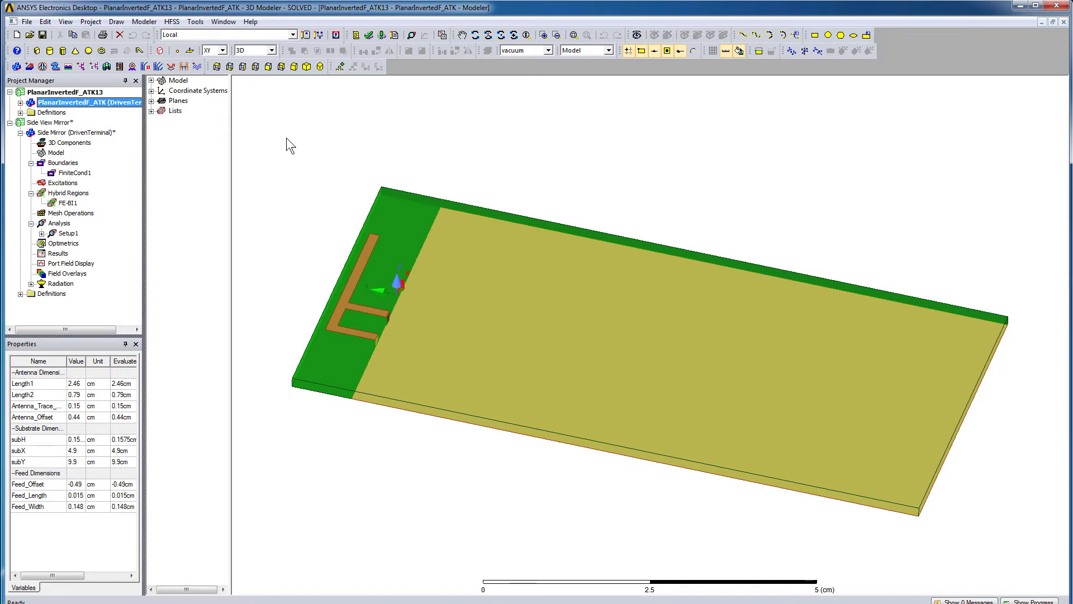
pyautogui.hotkey('ctrl', 'a')
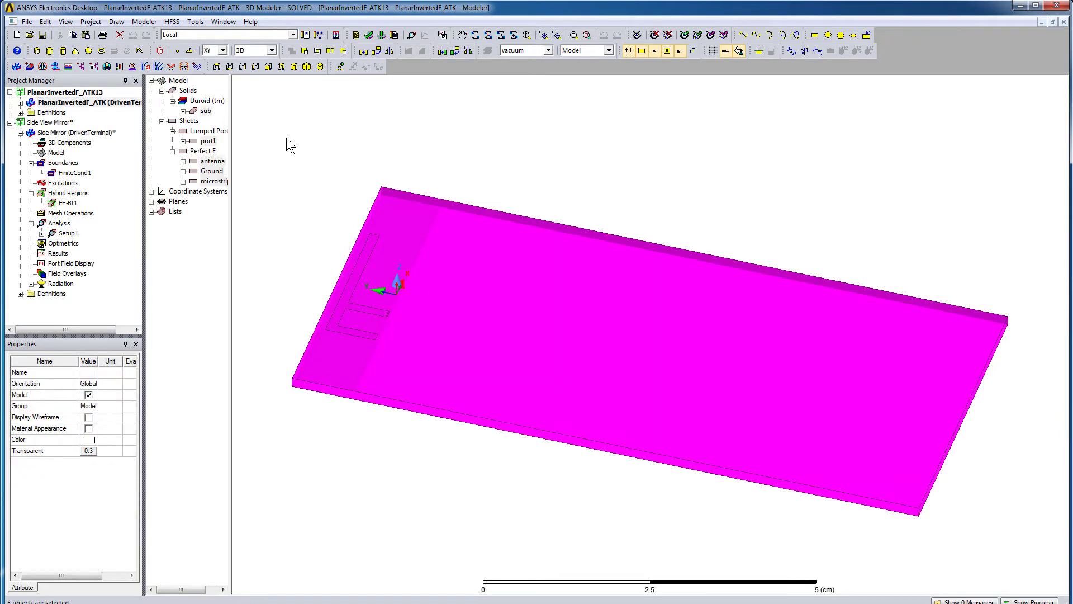
pyautogui.rightClick(286, 139)
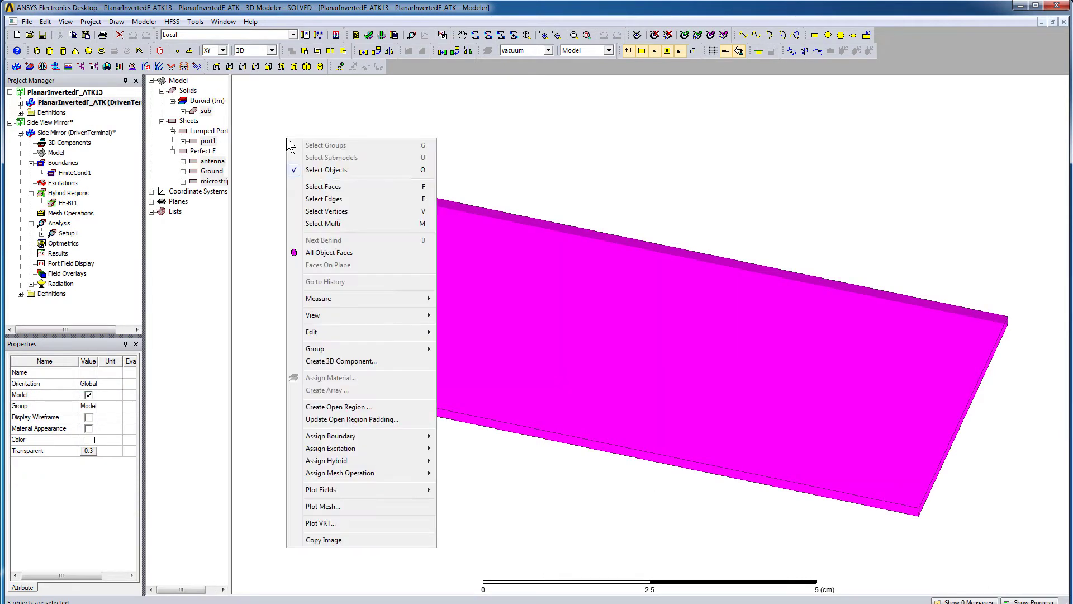
pyautogui.moveTo(414, 332)
pyautogui.click(457, 334)
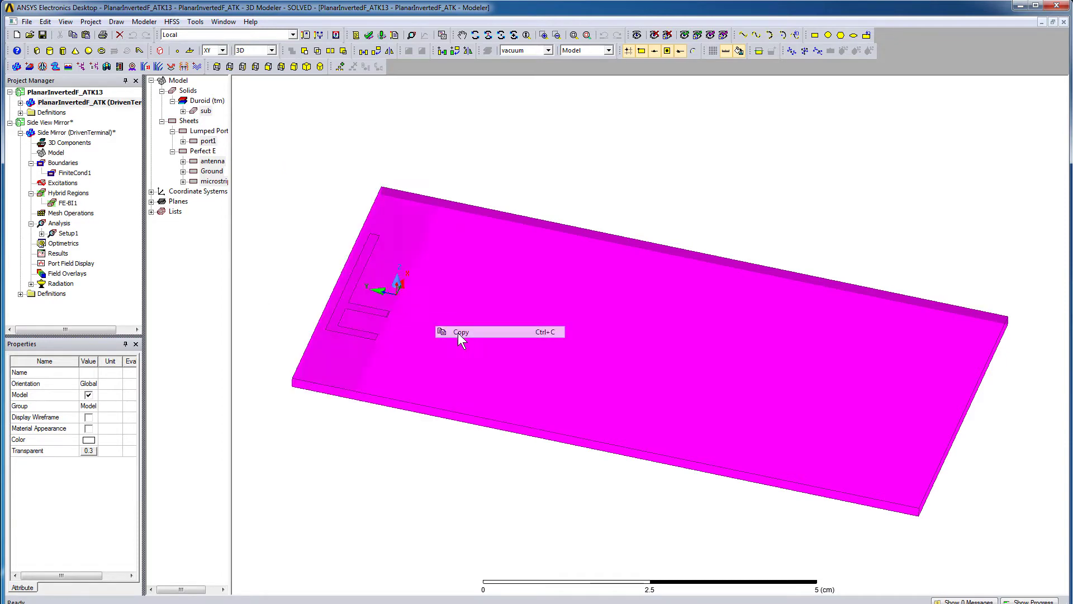
# - Paste the copied antenna objects into the Side Mirror design
pyautogui.doubleClick(97, 135)
pyautogui.rightClick(253, 119)
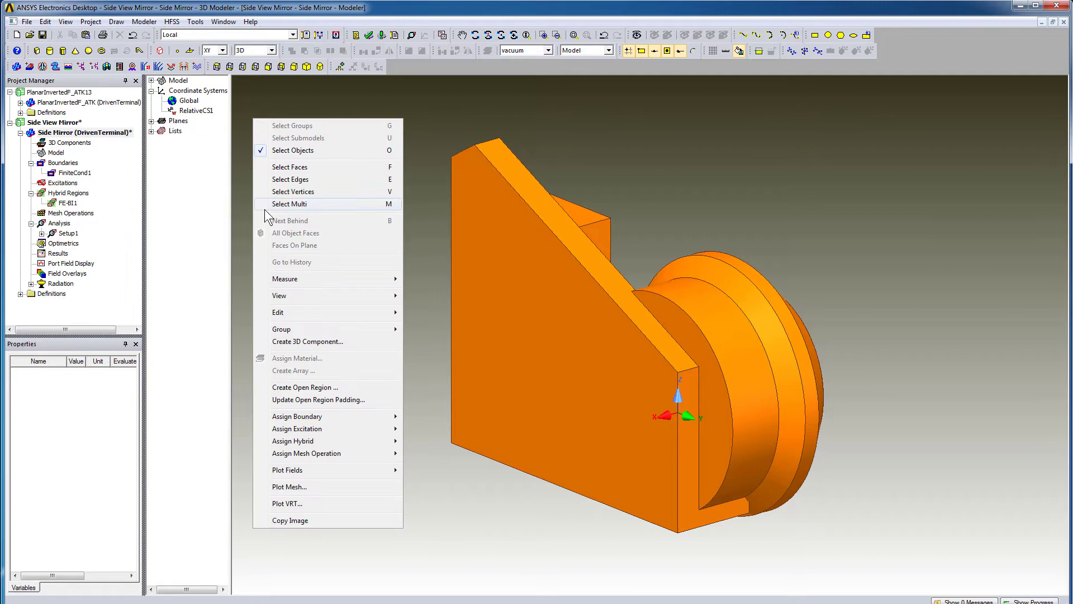
pyautogui.moveTo(272, 313)
pyautogui.click(431, 317)
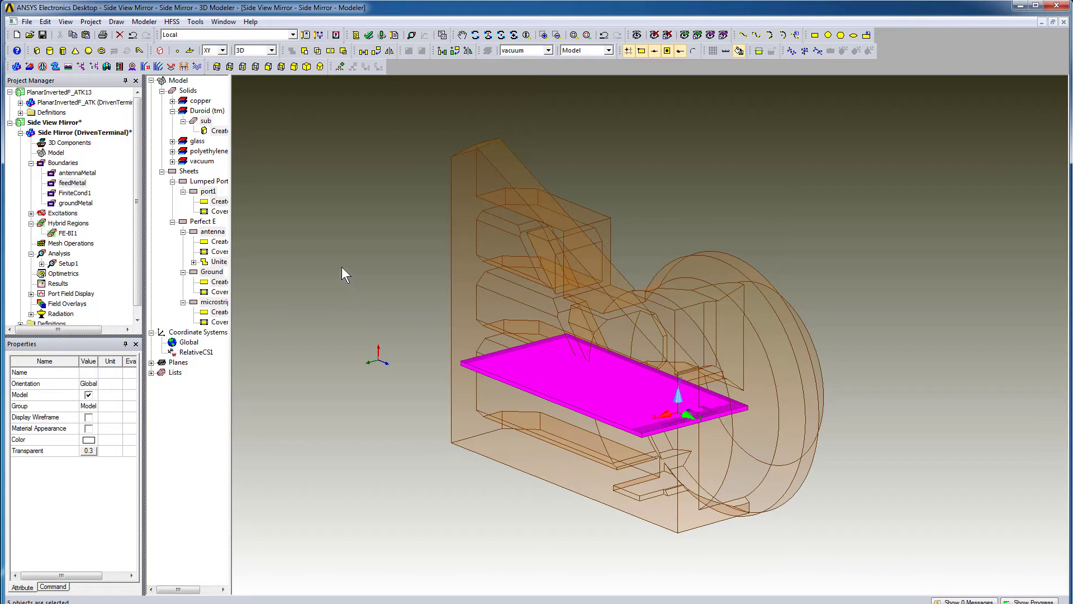
# - Rotate the pasted antenna 90 deg about the Y axis
pyautogui.click(376, 51)
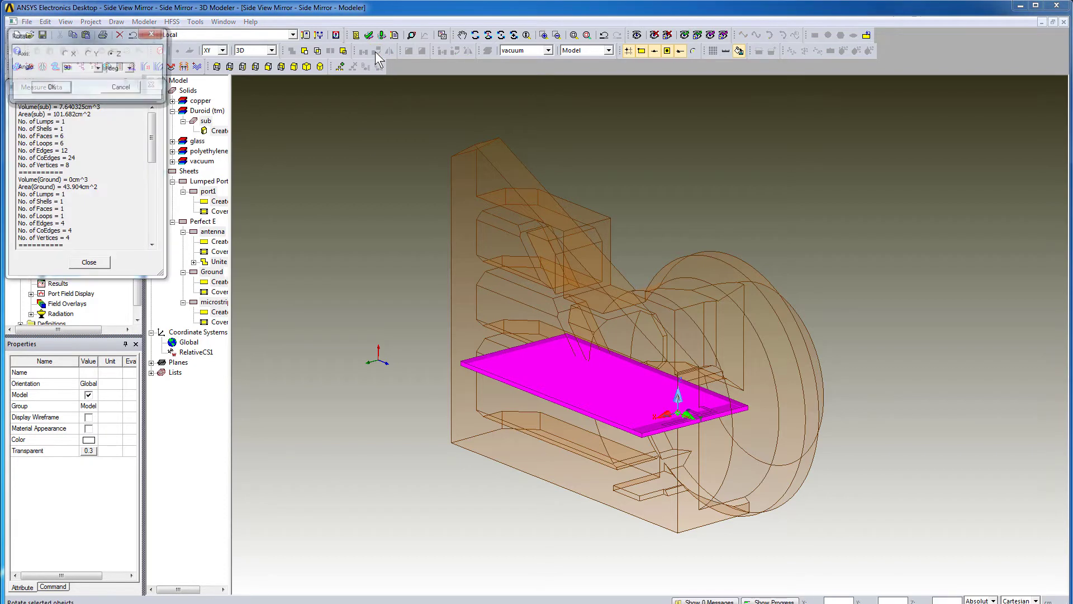
pyautogui.click(88, 53)
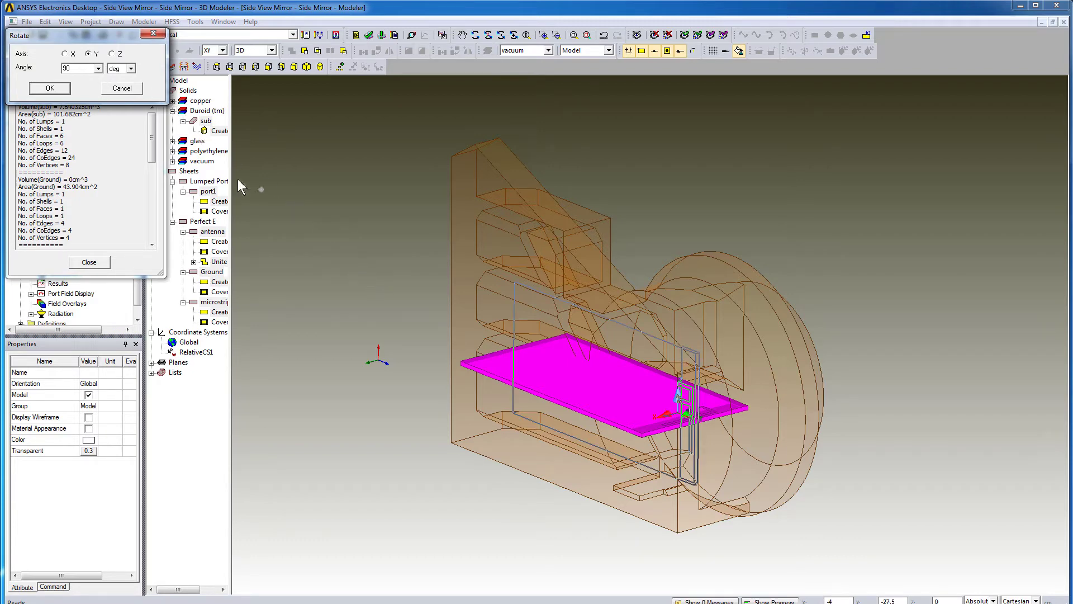
pyautogui.click(49, 88)
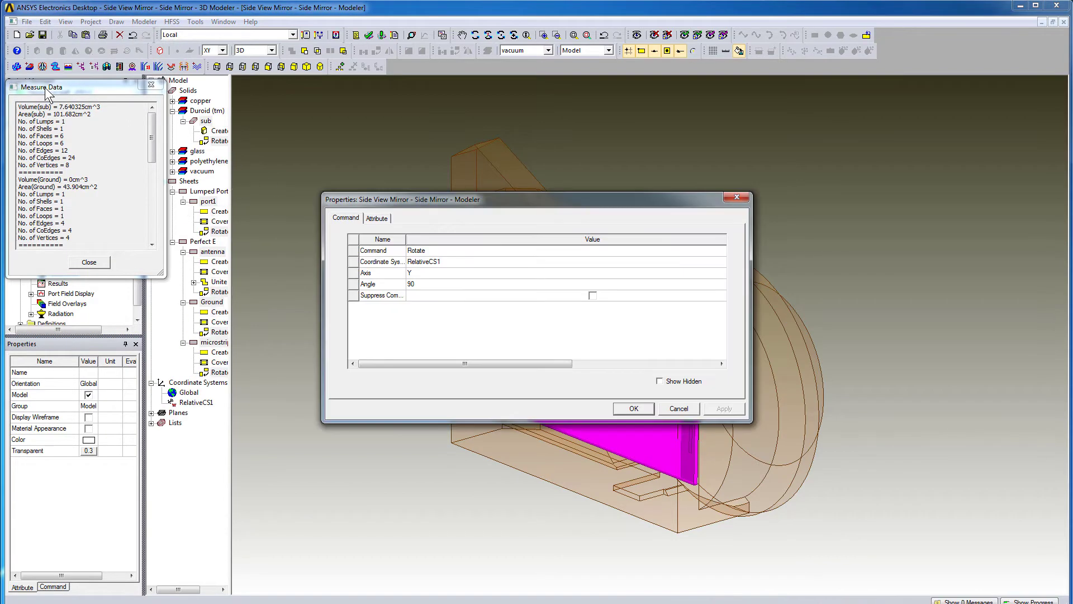
pyautogui.click(634, 408)
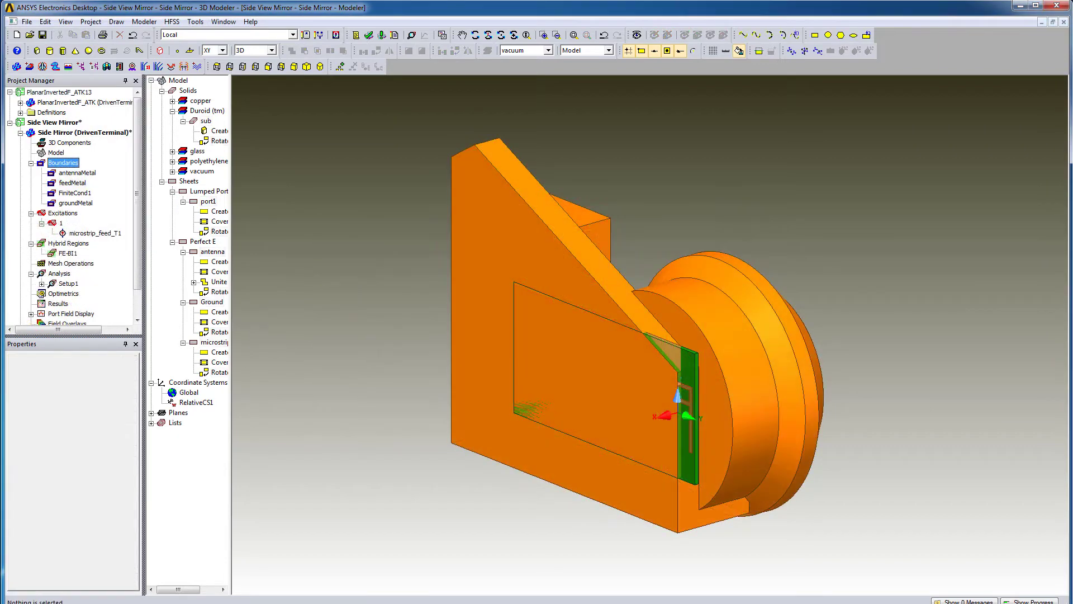
# - Inspect the antennaMetal, feedMetal and groundMetal boundaries, port 1, and RelativeCS1
pyautogui.click(77, 172)
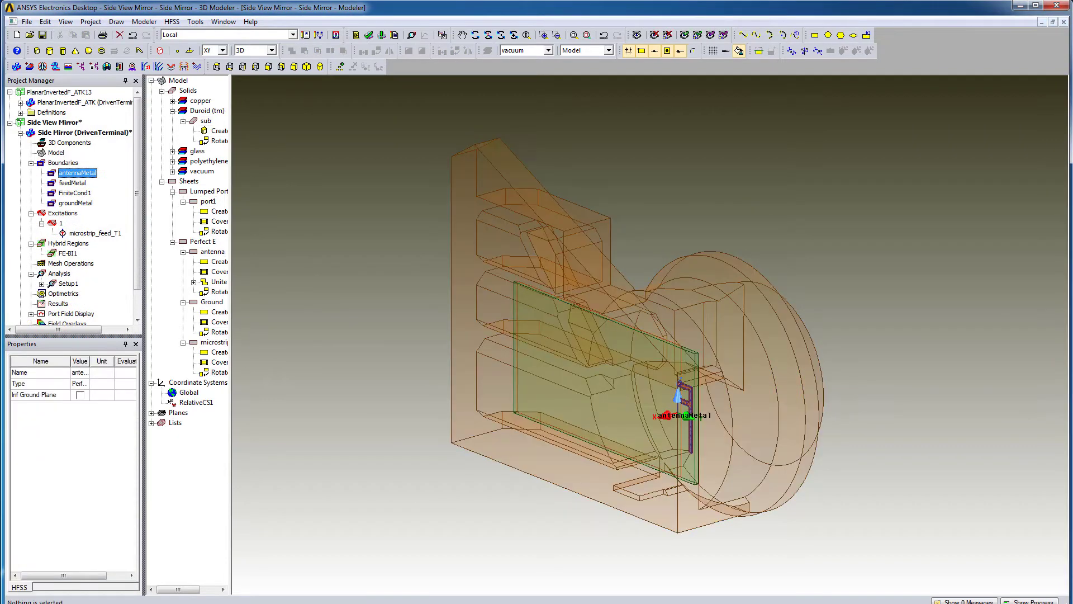
pyautogui.click(72, 182)
pyautogui.click(75, 203)
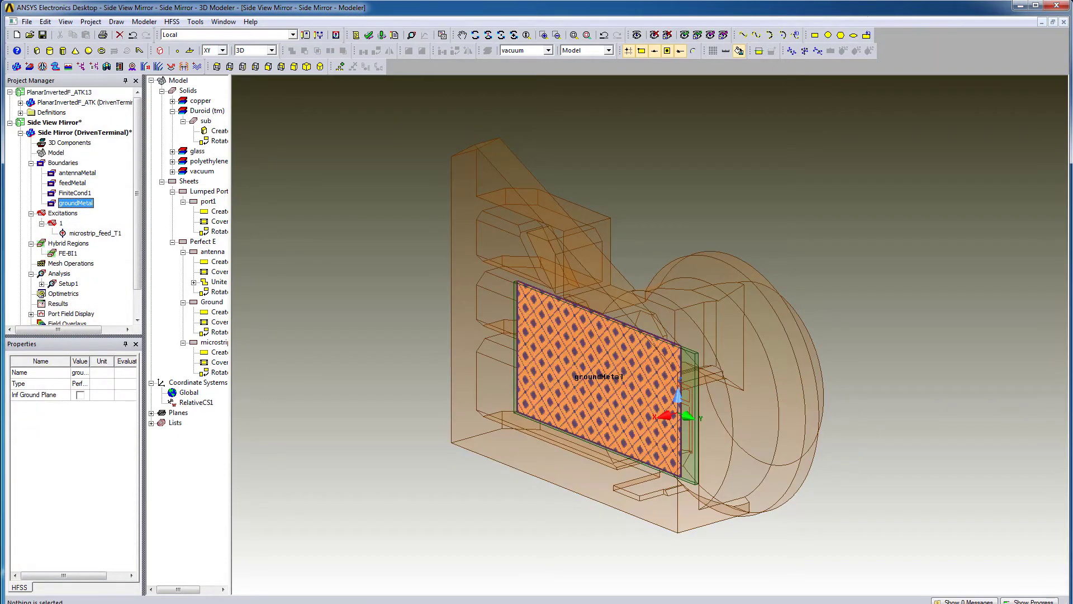
pyautogui.click(61, 223)
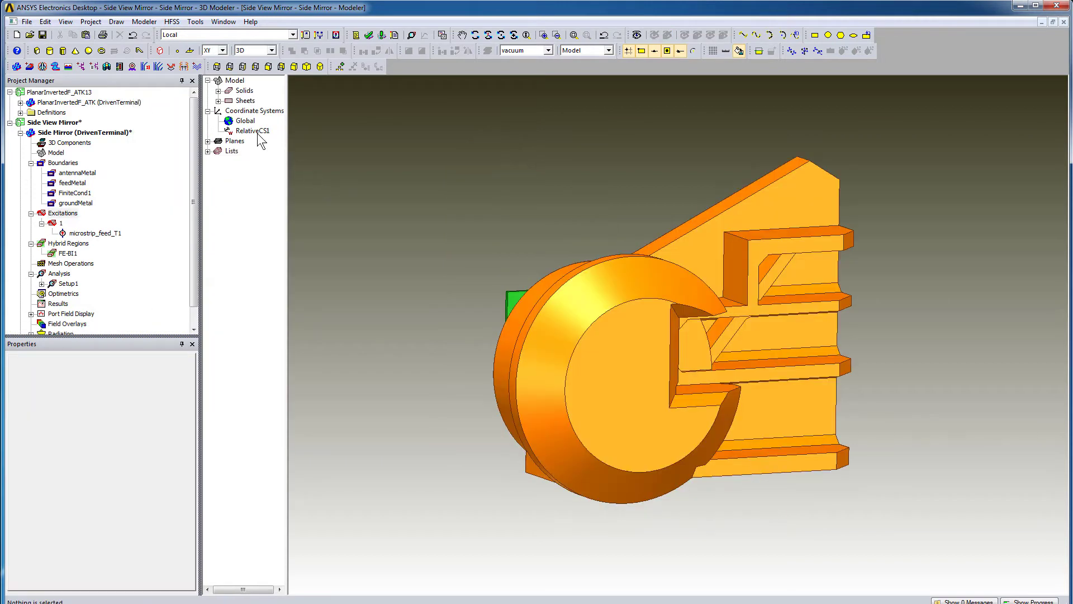
pyautogui.click(257, 132)
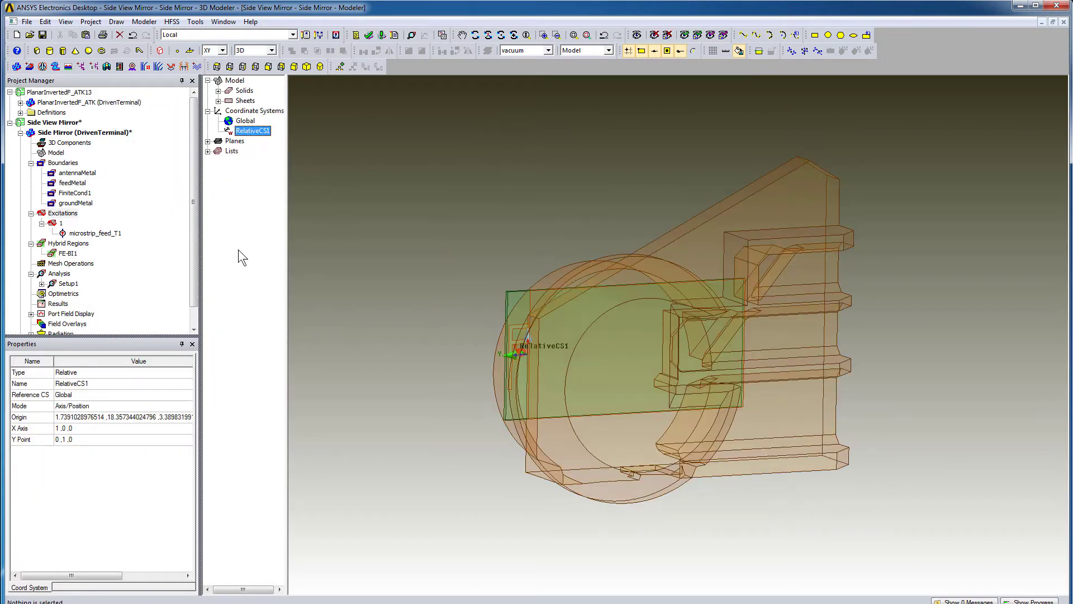
# - Trim the long decimals from RelativeCS1's origin coordinates in the properties pane
pyautogui.click(93, 417)
pyautogui.moveTo(64, 417); pyautogui.dragTo(131, 419)
pyautogui.write('5')
pyautogui.press('Delete')
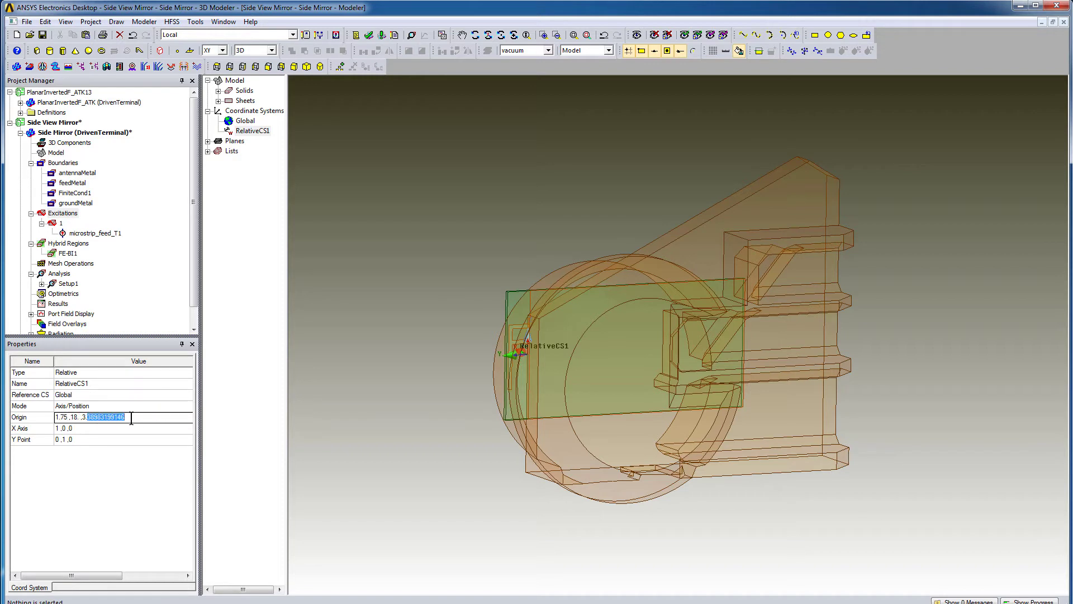
pyautogui.press('Delete')
pyautogui.click(313, 462)
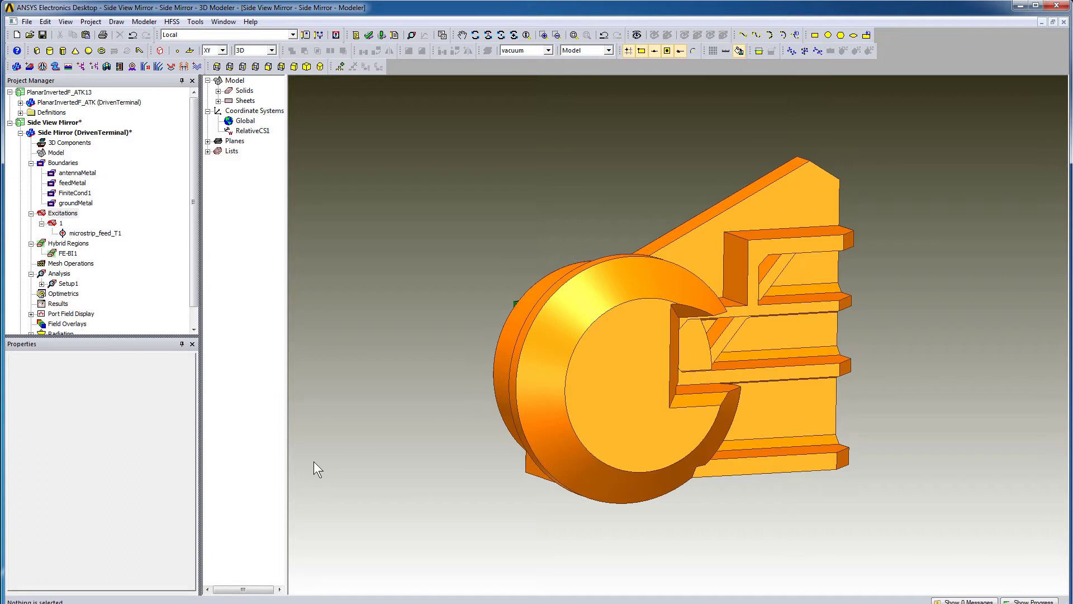
# - Re-edit RelativeCS1's origin values and commit them, shifting the antenna
pyautogui.click(247, 131)
pyautogui.click(63, 418)
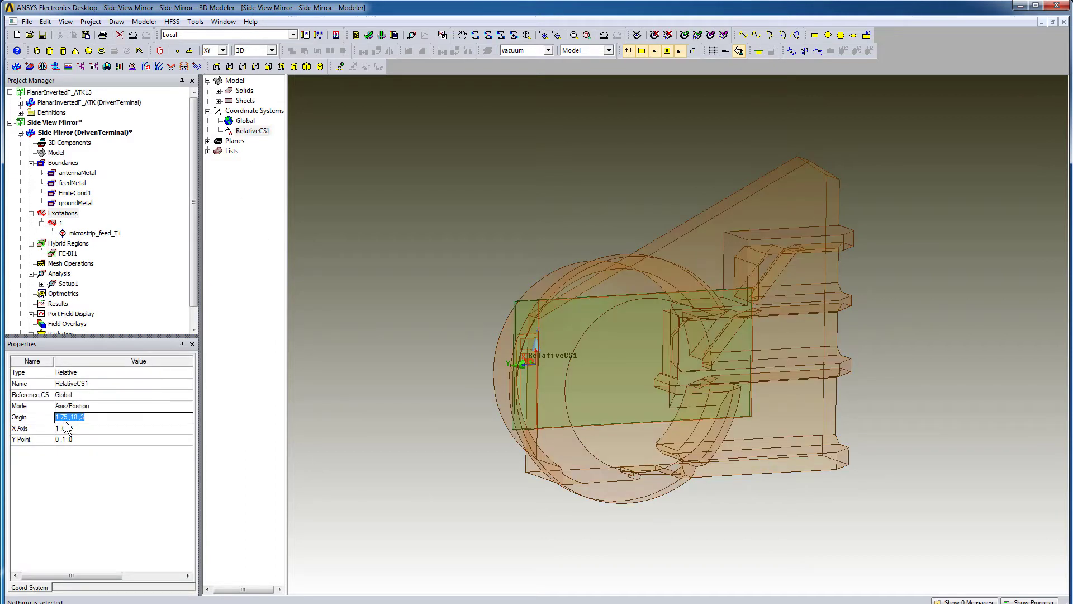
pyautogui.write('3, ')
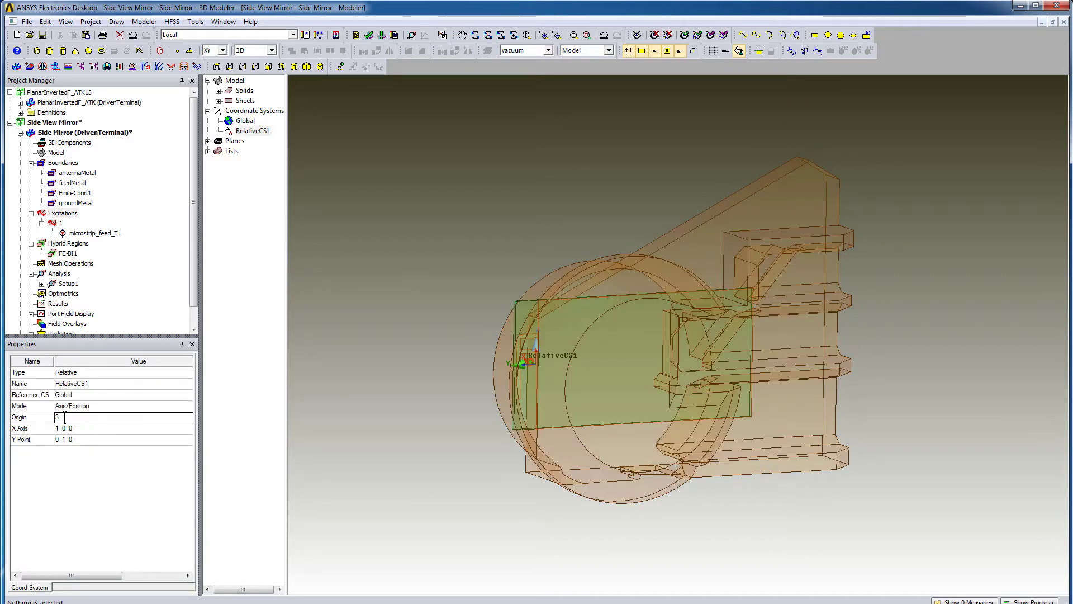
pyautogui.write('3, 3')
pyautogui.doubleClick(63, 417)
pyautogui.press('Return')
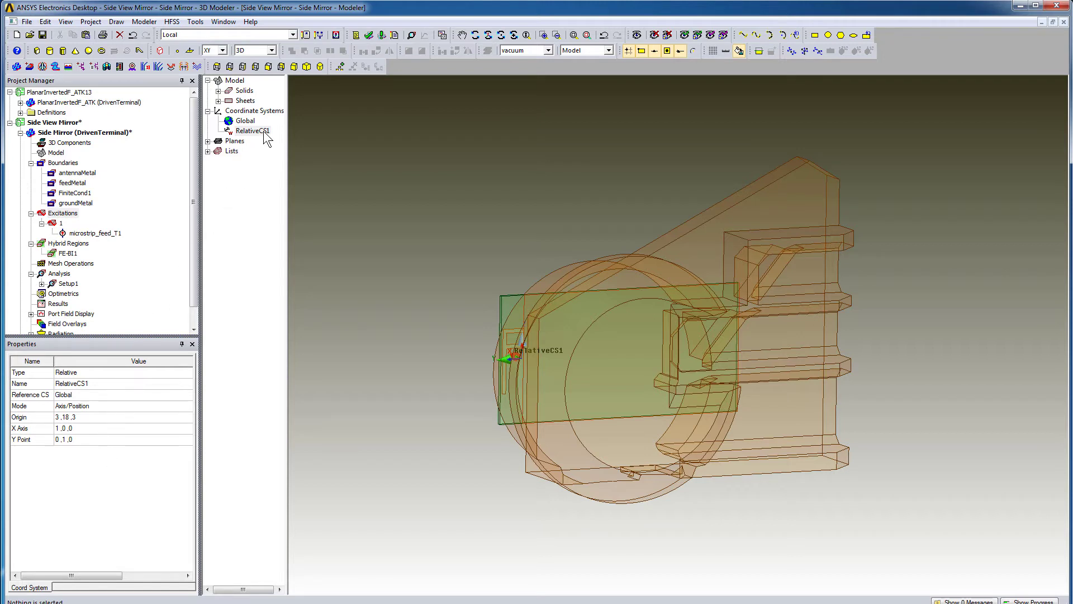
# - Set RelativeCS1's origin to 1.872367, 22.5, 2 in its properties dialog and apply
pyautogui.doubleClick(252, 131)
pyautogui.click(175, 197)
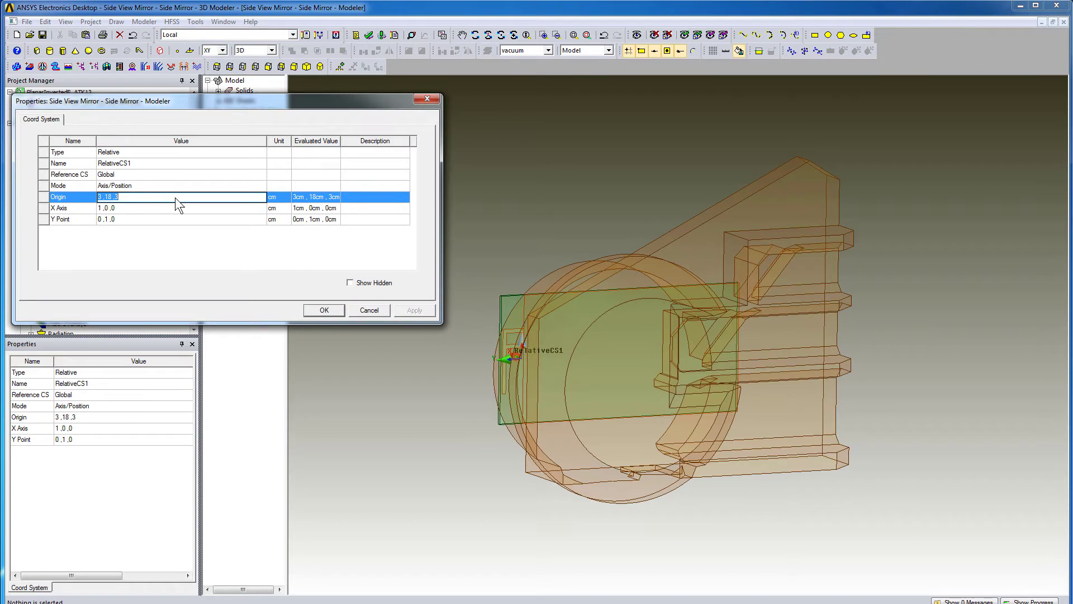
pyautogui.write('1.872367, 22.5, 2')
pyautogui.press('Return')
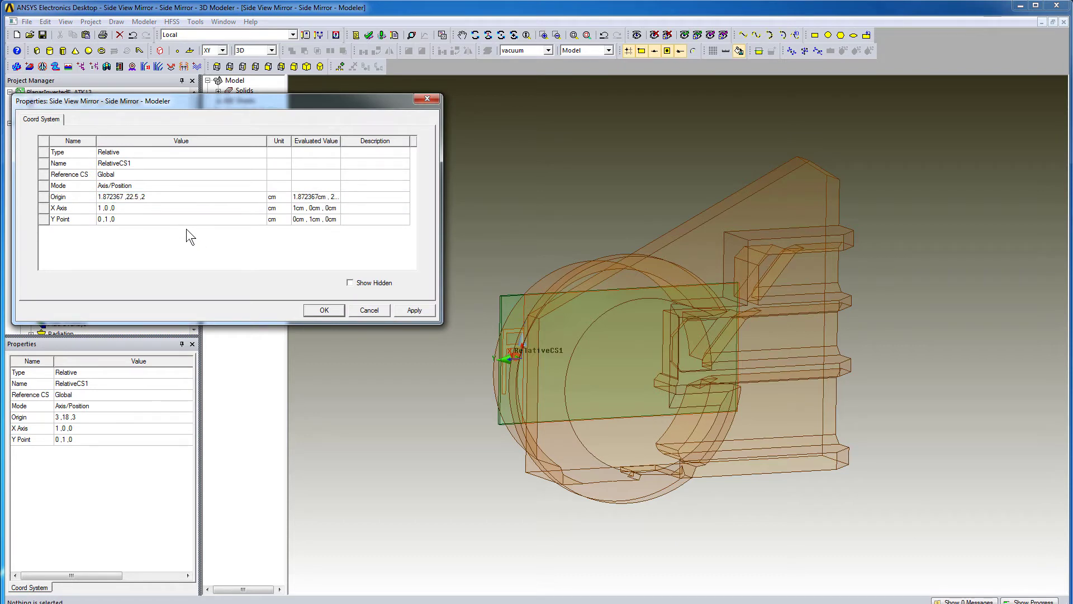
pyautogui.click(414, 310)
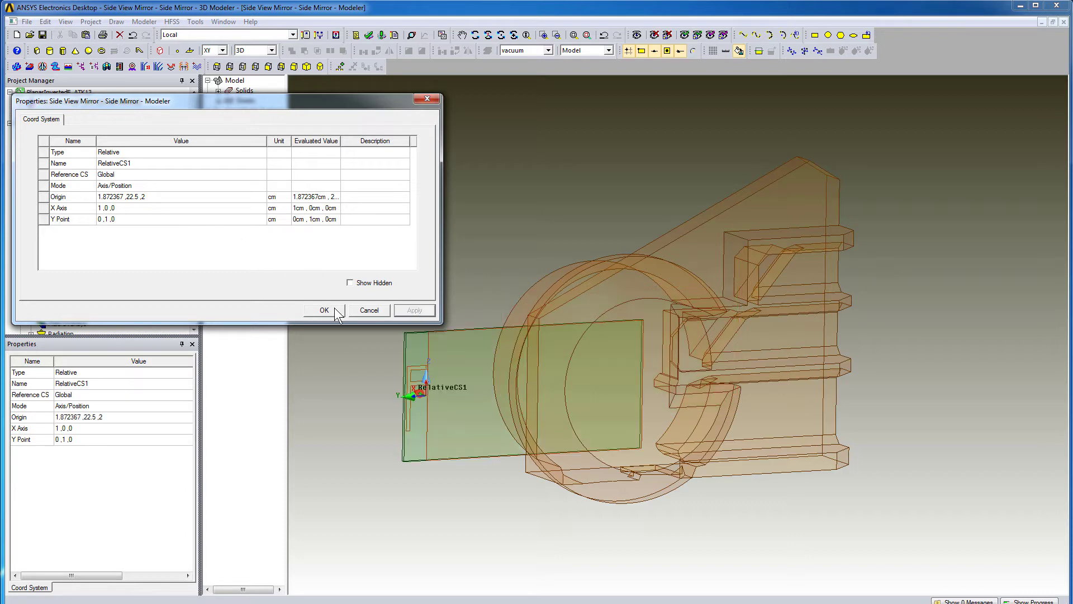
pyautogui.click(330, 310)
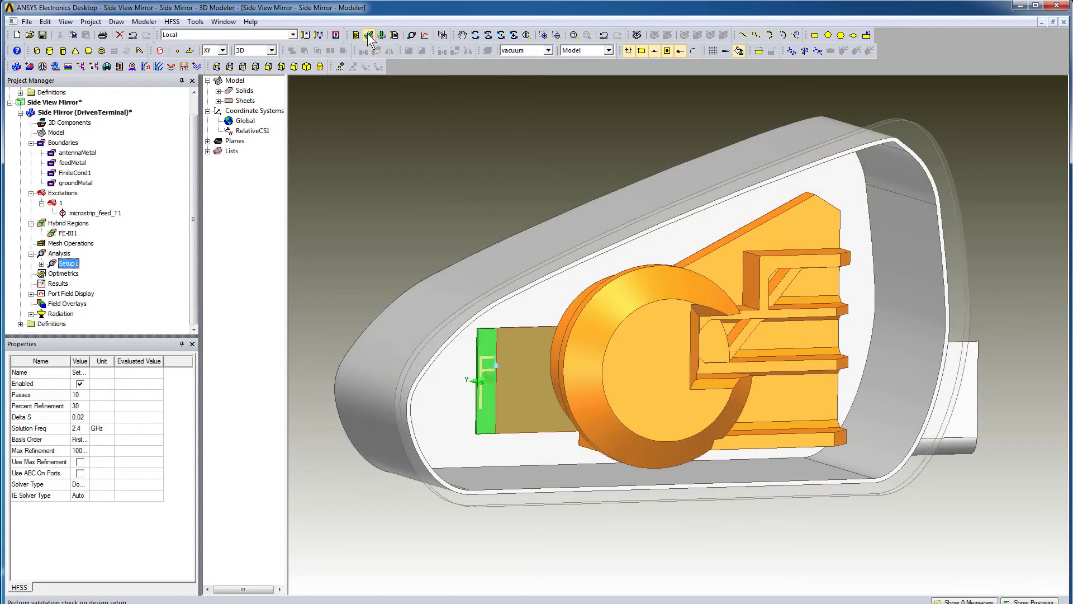
# - Validate the design, review Setup1's solution settings, then analyze Setup1
pyautogui.click(369, 35)
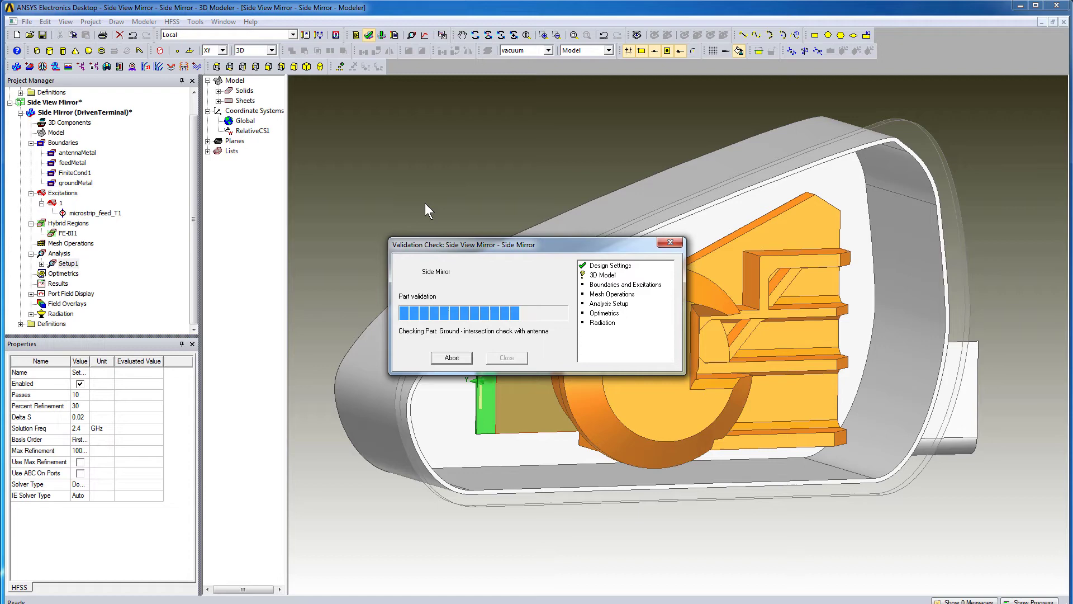
pyautogui.click(506, 356)
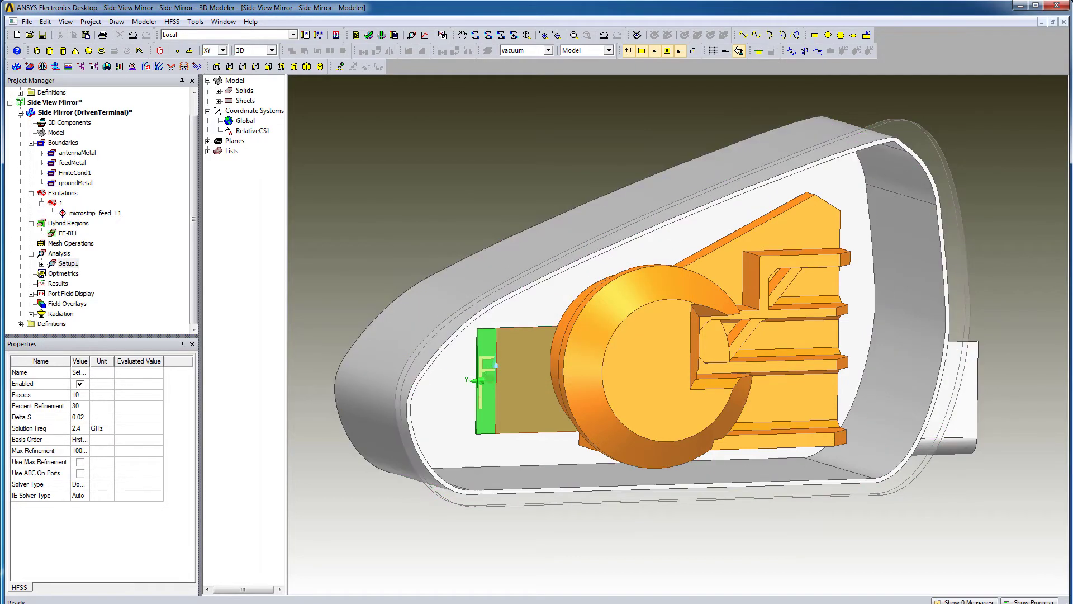
pyautogui.doubleClick(68, 264)
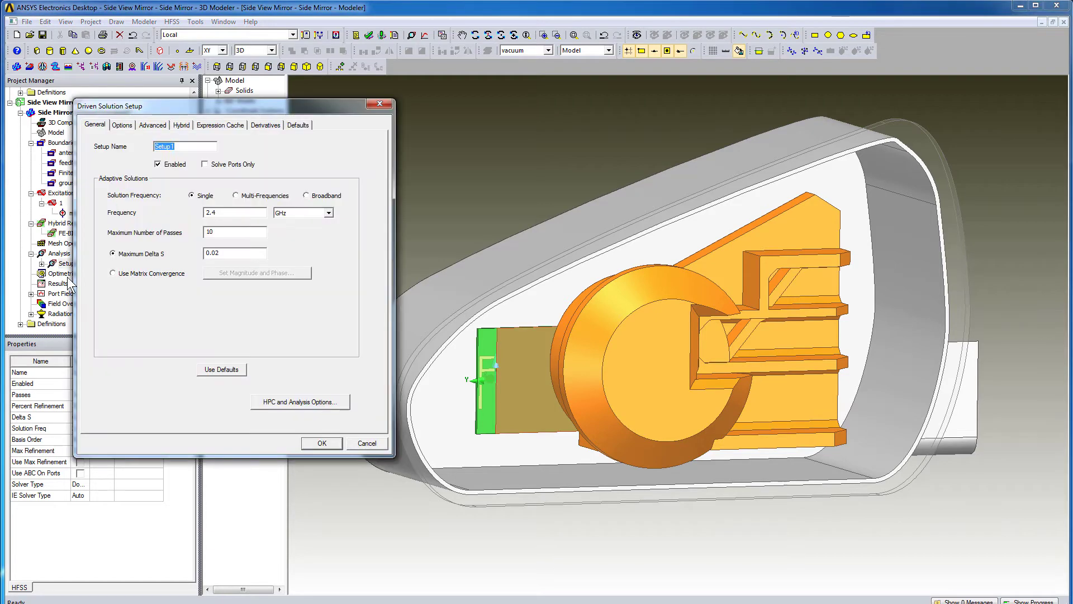
pyautogui.click(365, 443)
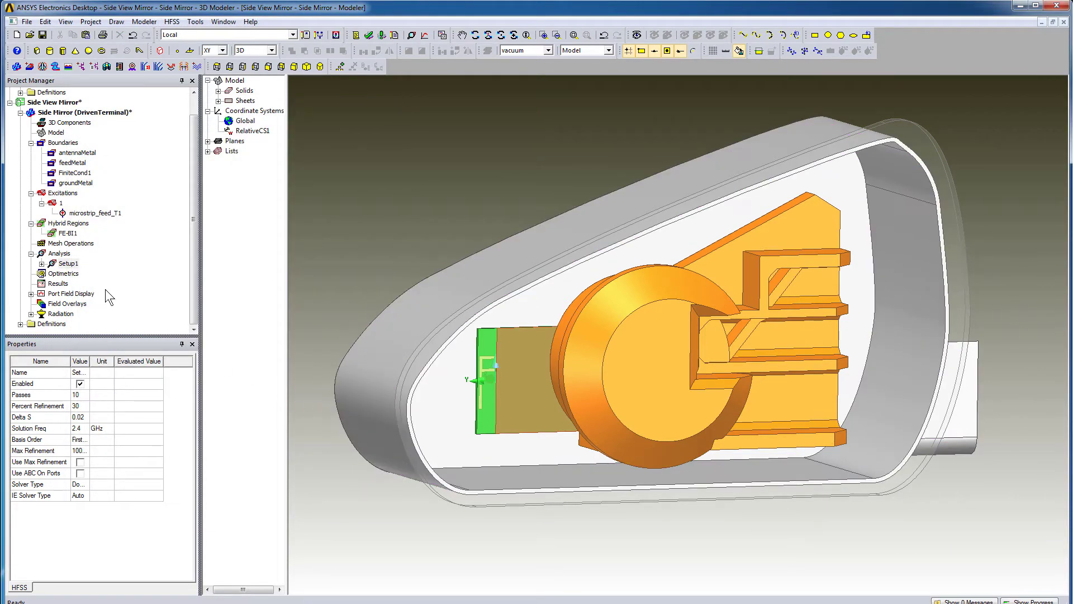
pyautogui.rightClick(76, 267)
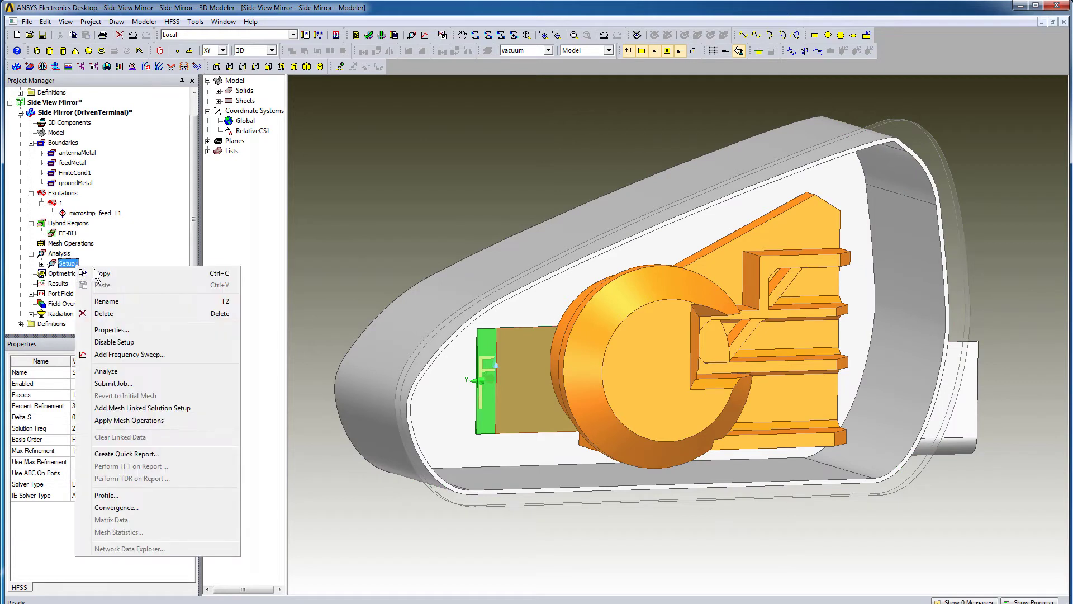
pyautogui.click(109, 372)
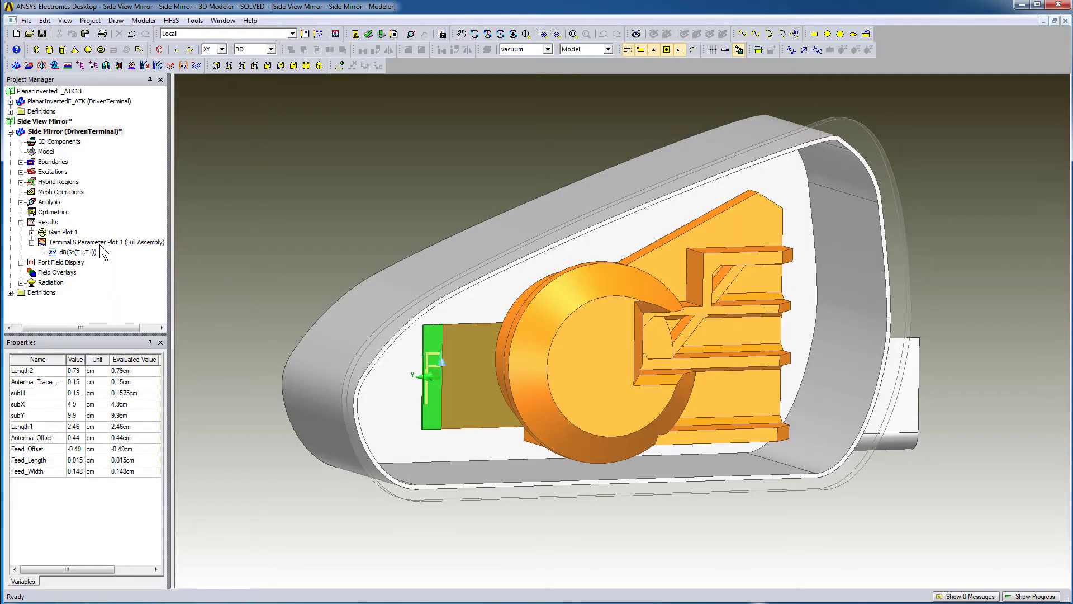
# - Open Terminal S Parameter Plot 1, showing the S11 dip of -18.46 dB at 2.56 GHz
pyautogui.doubleClick(122, 242)
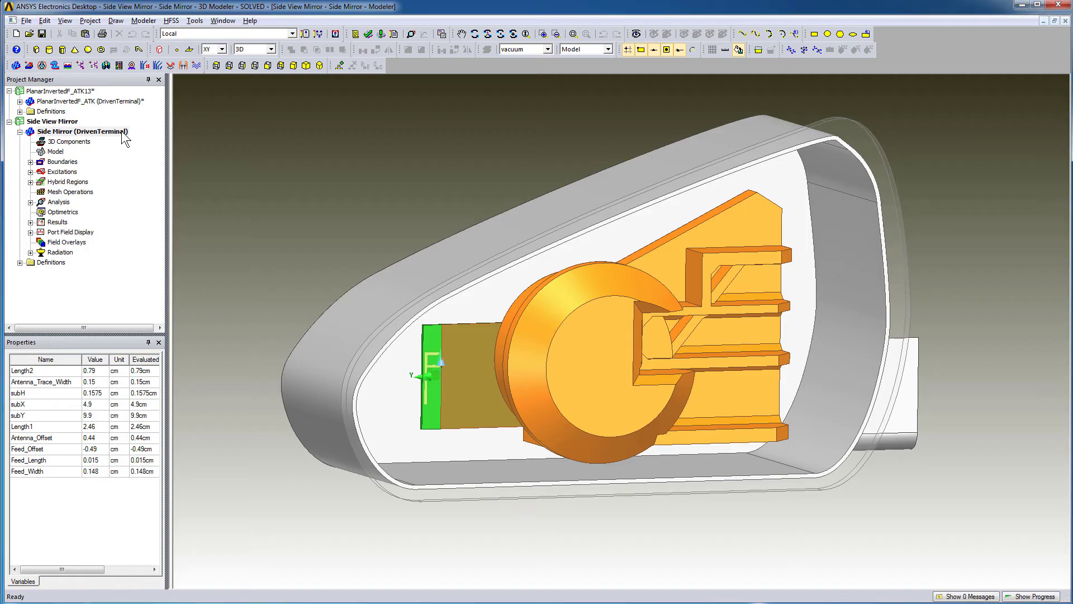
# - In Side Mirror's design properties, include Length1 for optimization, ranging 1.23 to 3.69 cm
pyautogui.click(124, 135)
pyautogui.rightClick(124, 134)
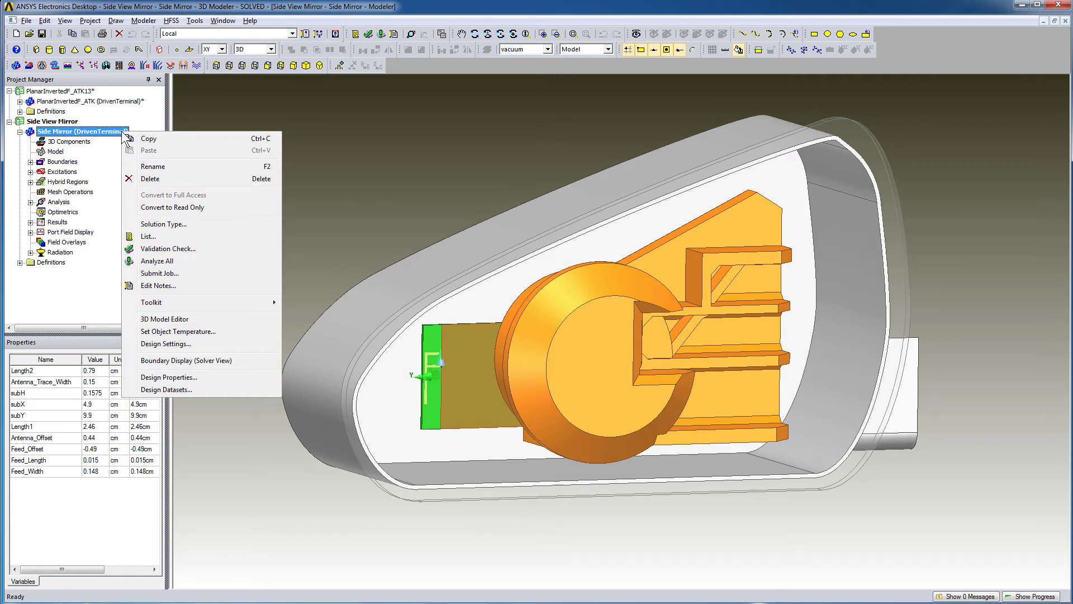
pyautogui.click(177, 378)
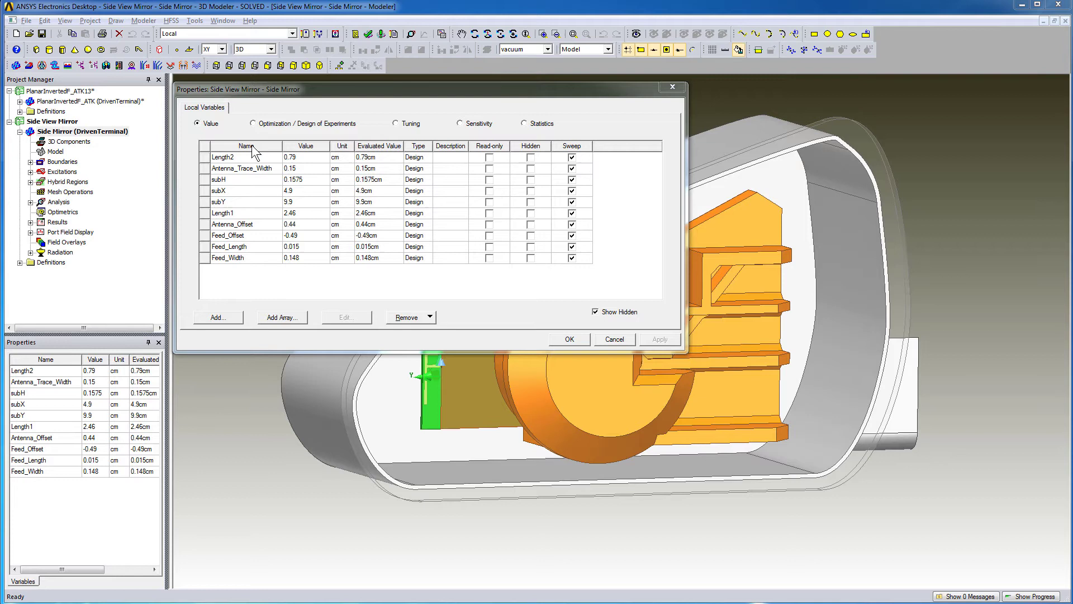
pyautogui.click(254, 126)
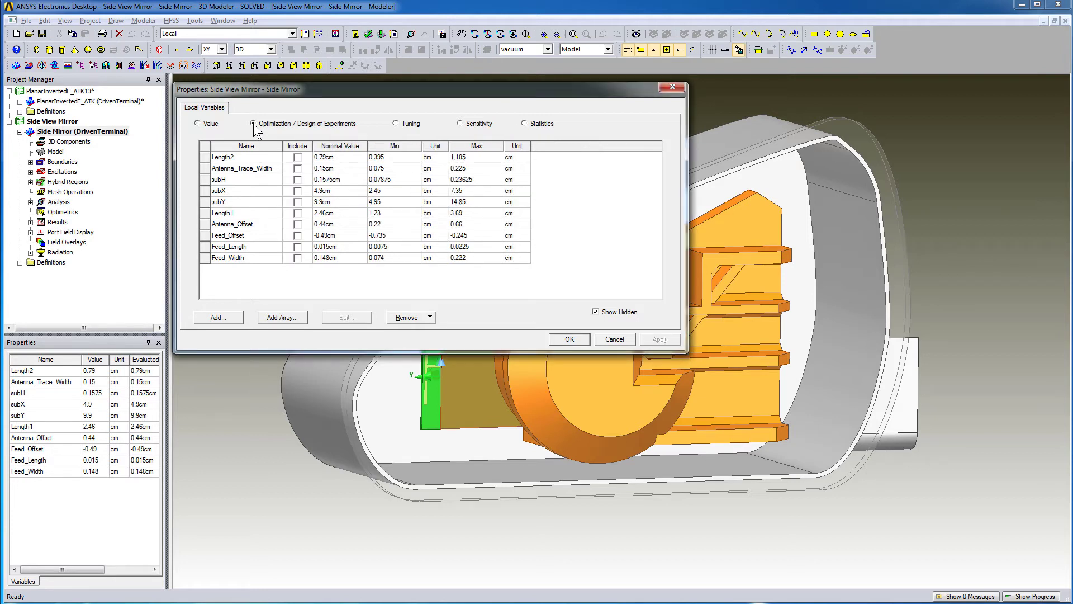
pyautogui.click(298, 214)
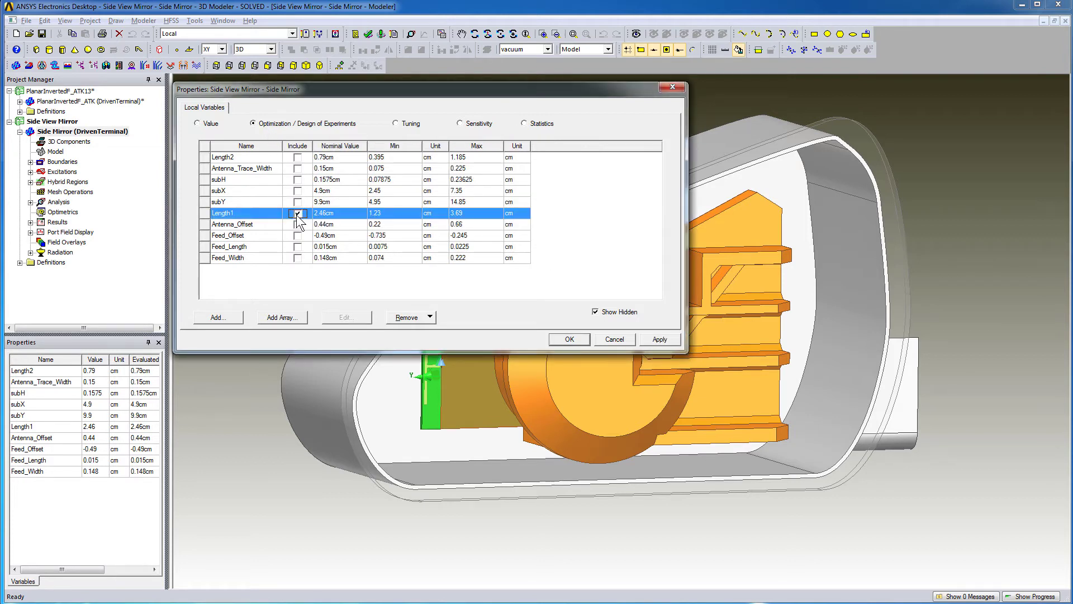
pyautogui.click(566, 338)
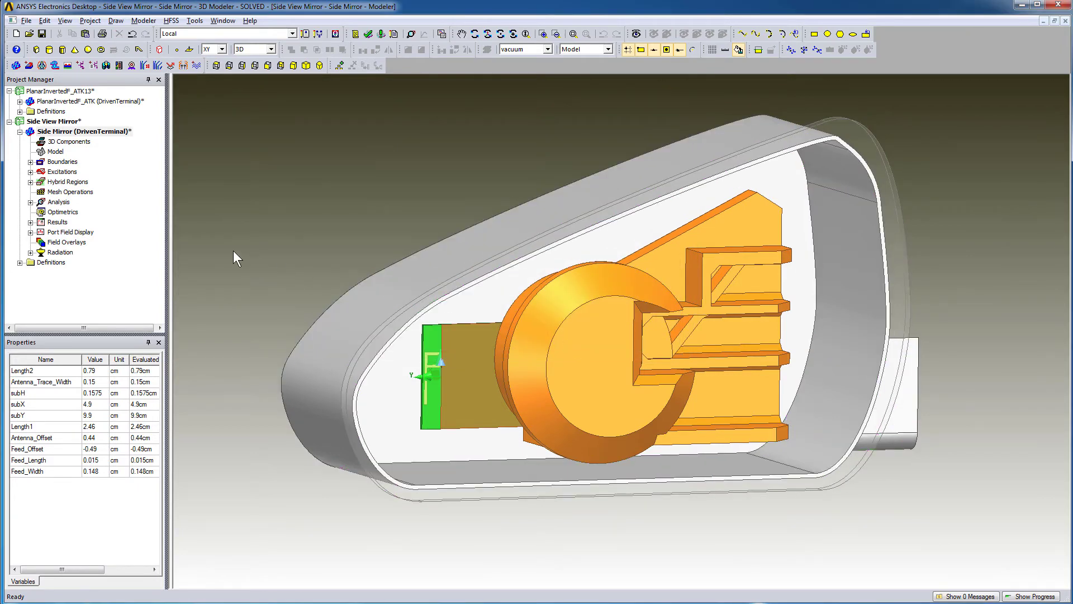
# - Add a new Quasi Newton optimization setup under Optimetrics
pyautogui.rightClick(70, 221)
pyautogui.moveTo(90, 237)
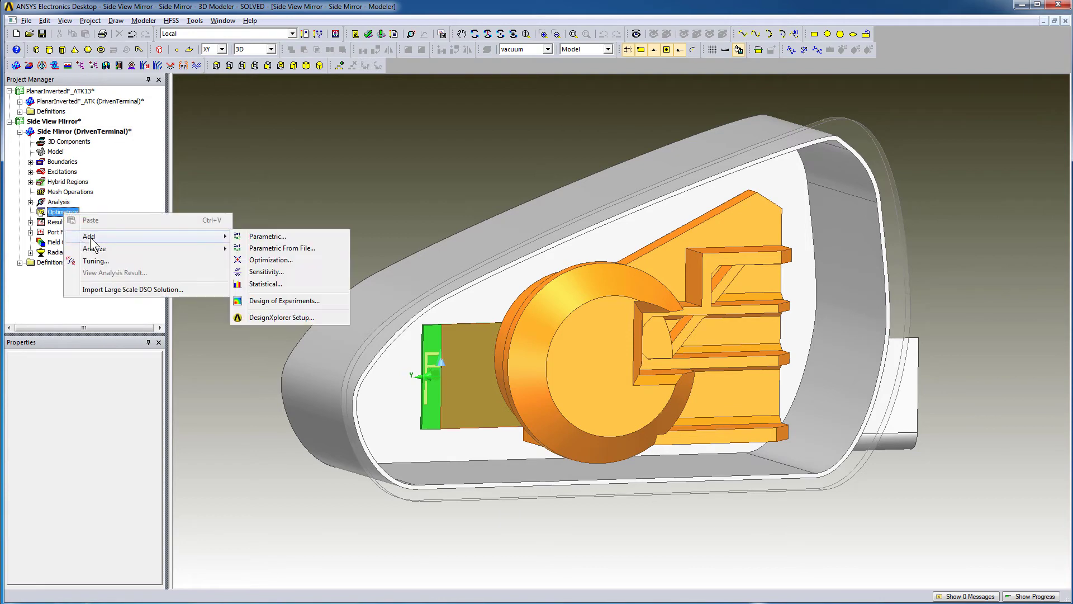
pyautogui.click(288, 261)
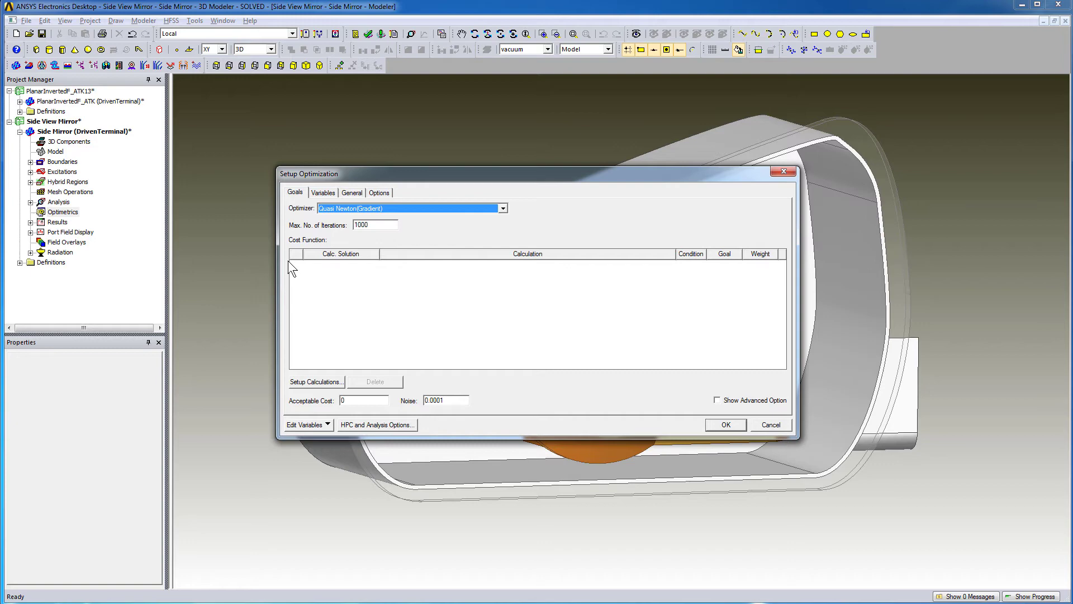
# - Add a dB(St(T1,T1)) cost calculation using the Setup1 : SParam_Sweep1 solution
pyautogui.click(303, 381)
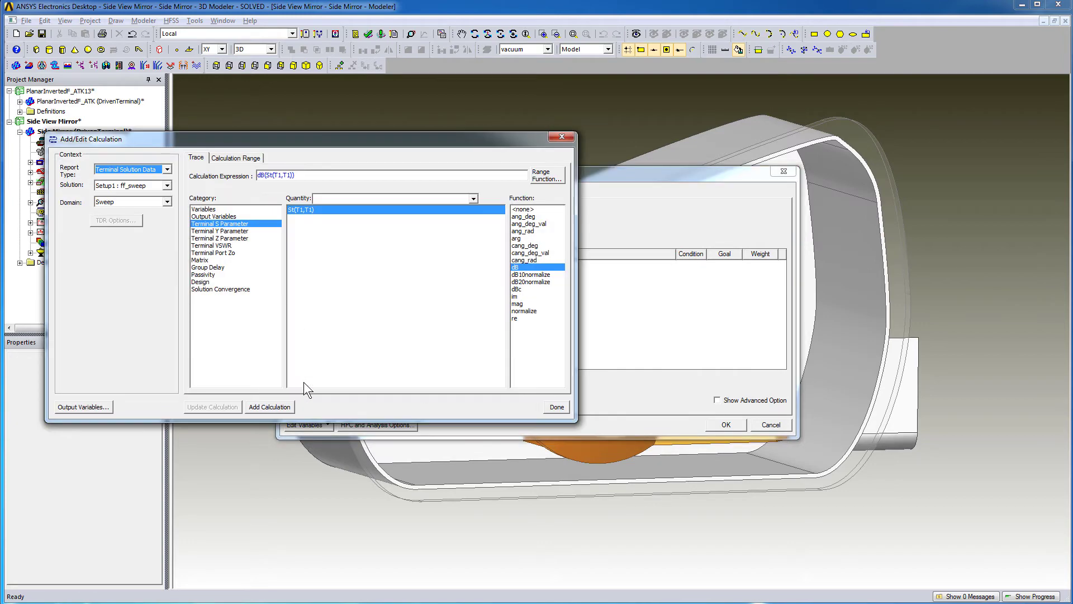
pyautogui.click(269, 408)
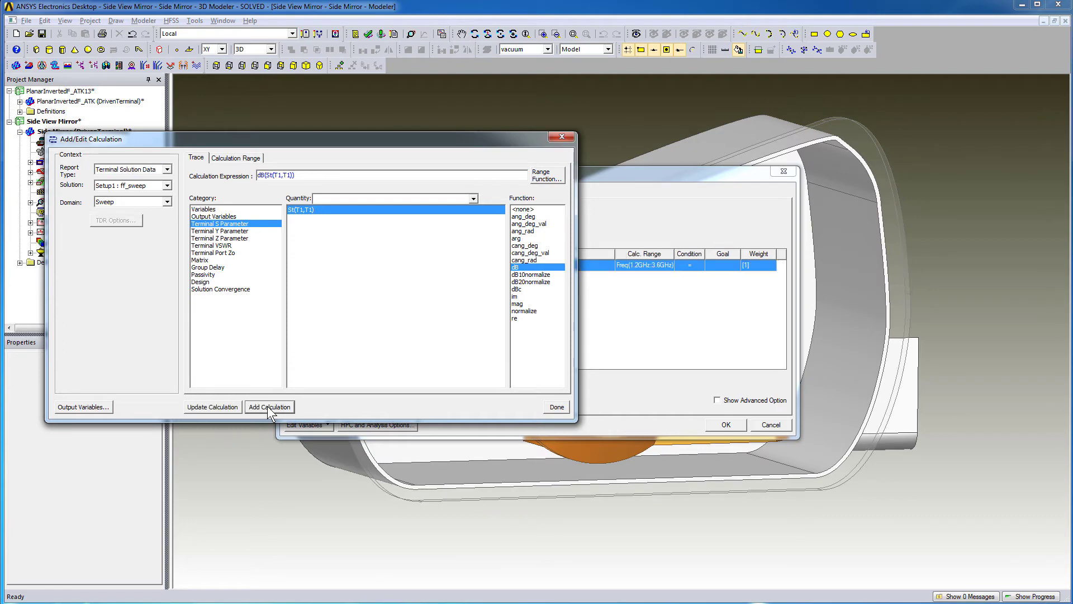
pyautogui.click(559, 407)
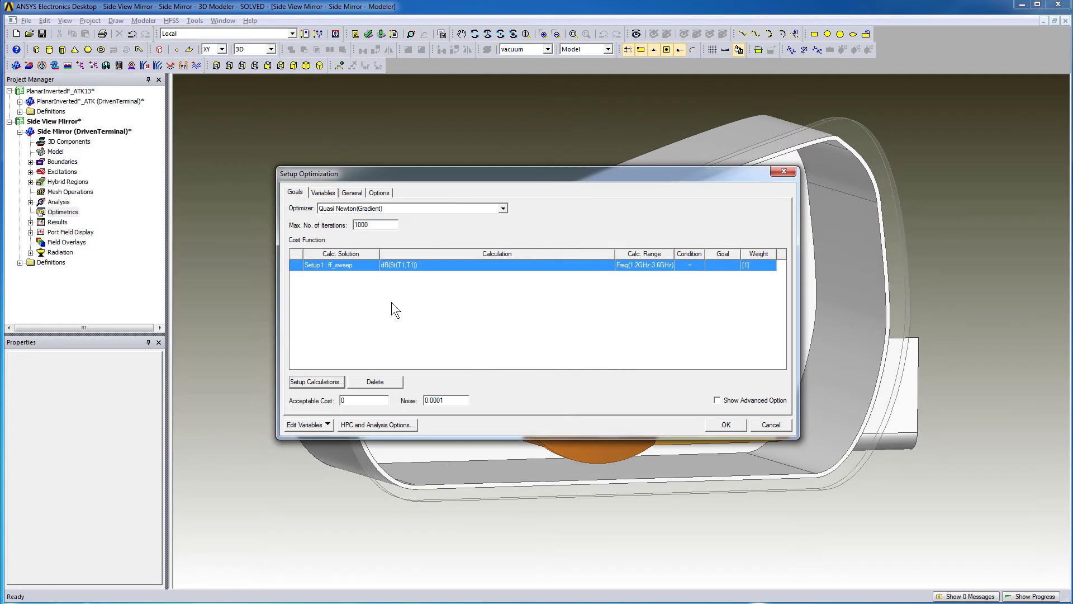
pyautogui.click(360, 265)
pyautogui.click(360, 286)
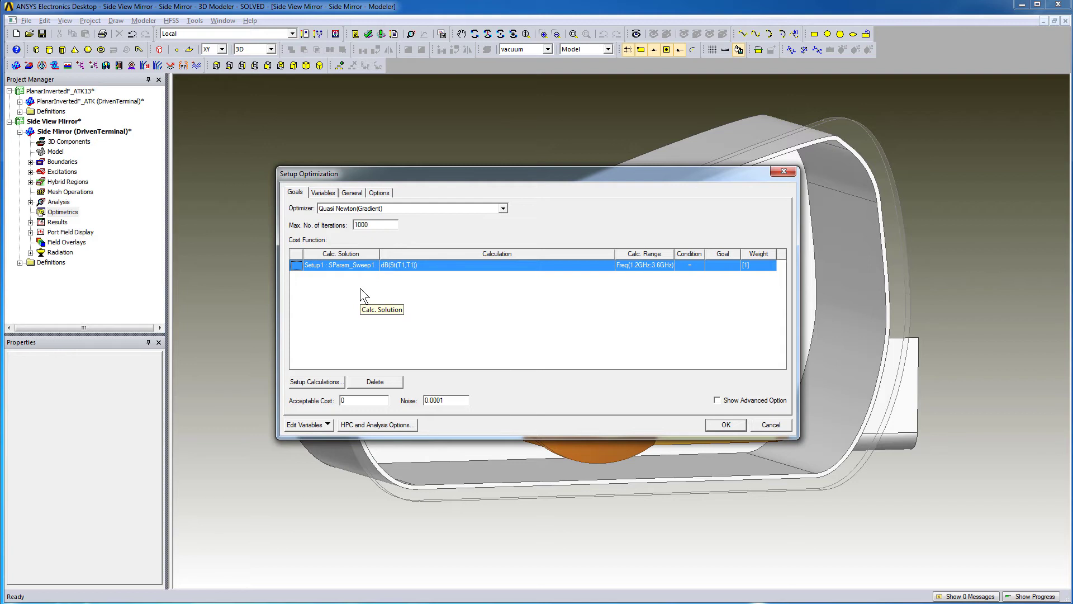
pyautogui.click(649, 266)
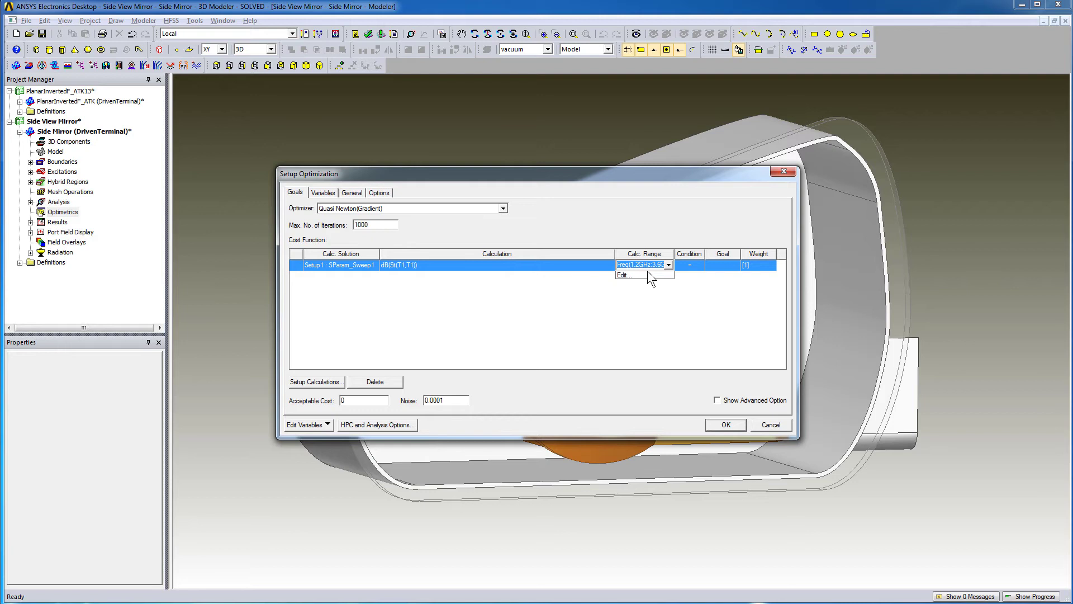
# - Edit the cost function's Calc. Range so Freq holds only the 2.4GHz value
pyautogui.click(648, 275)
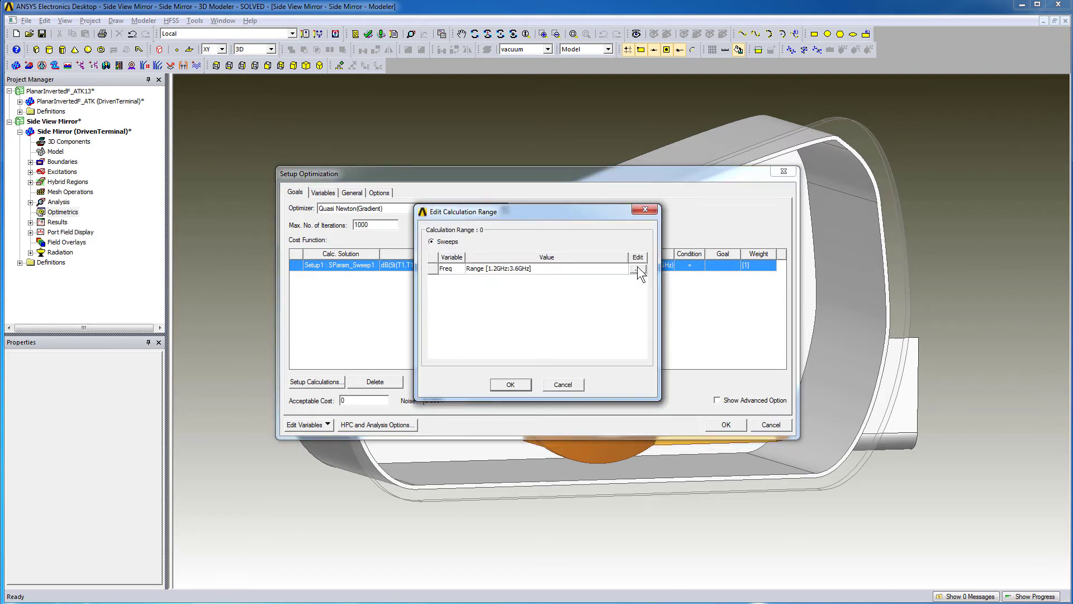
pyautogui.click(637, 268)
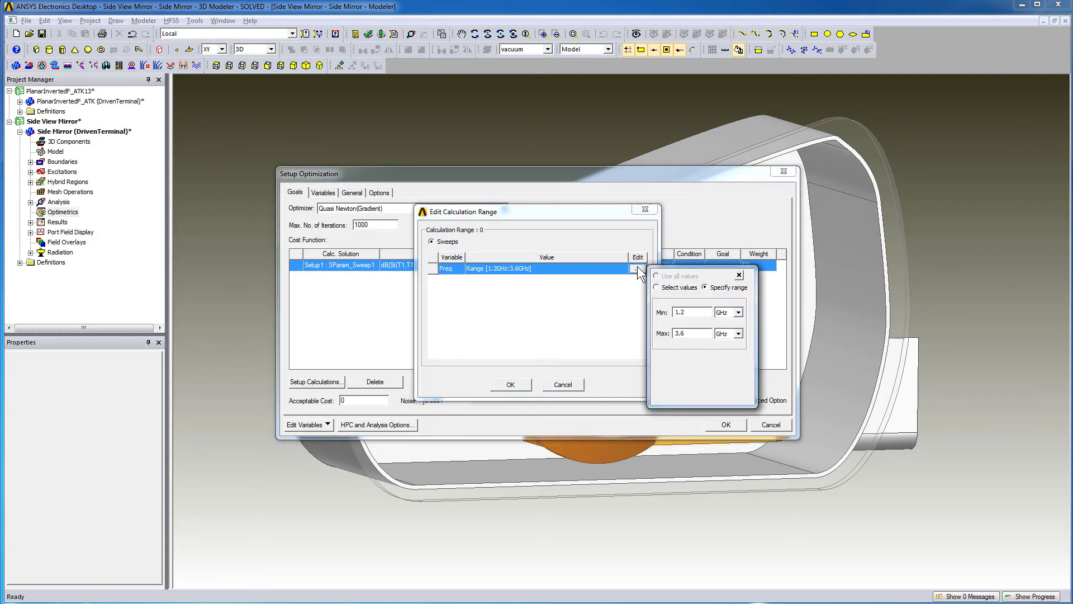
pyautogui.click(657, 287)
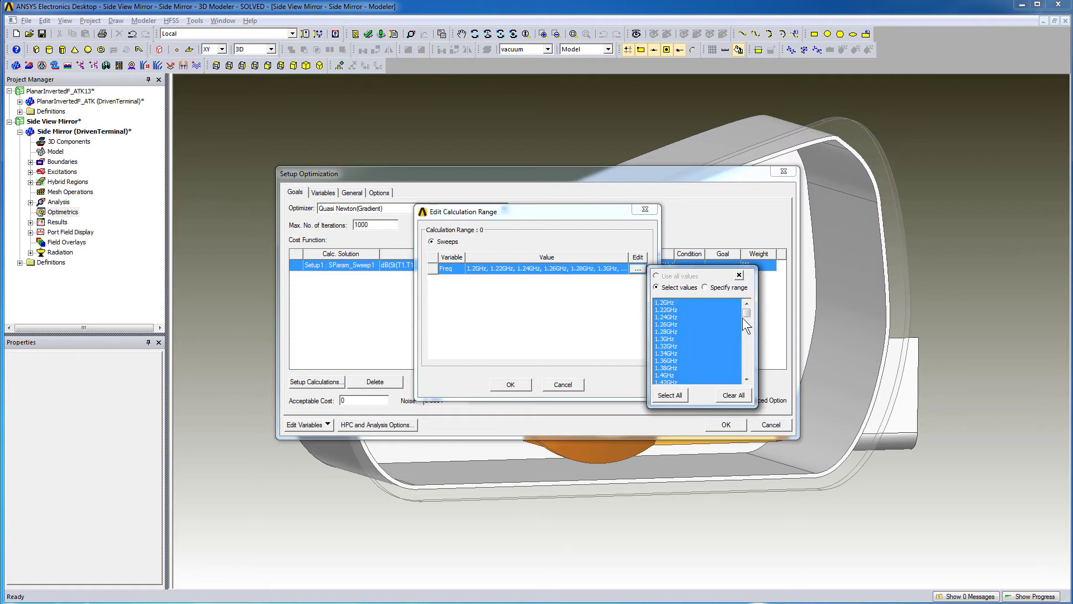
pyautogui.moveTo(746, 309); pyautogui.dragTo(745, 340)
pyautogui.click(666, 310)
pyautogui.click(739, 275)
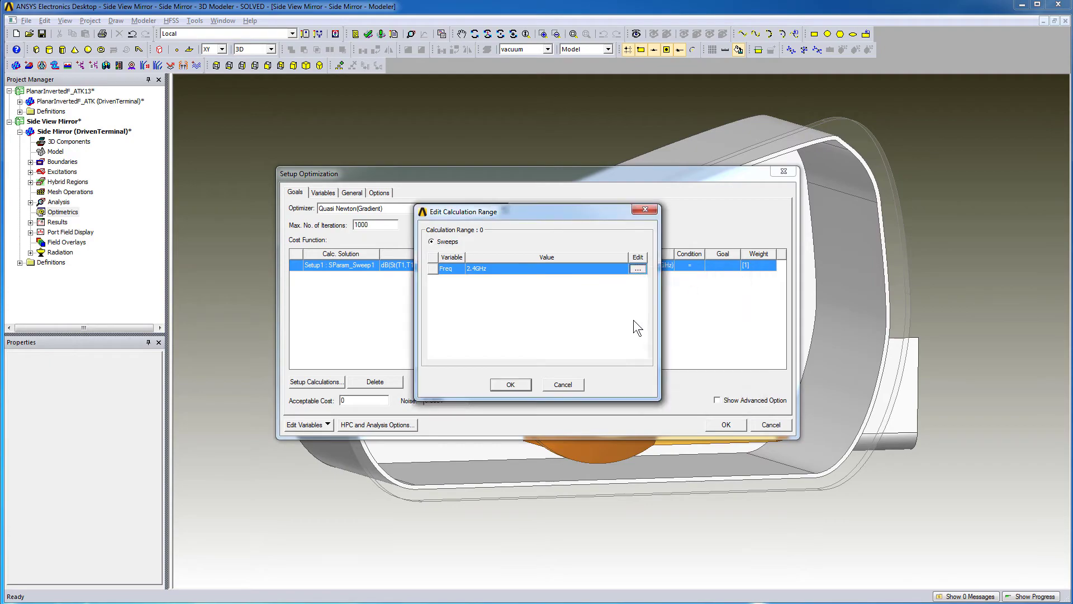
pyautogui.click(510, 385)
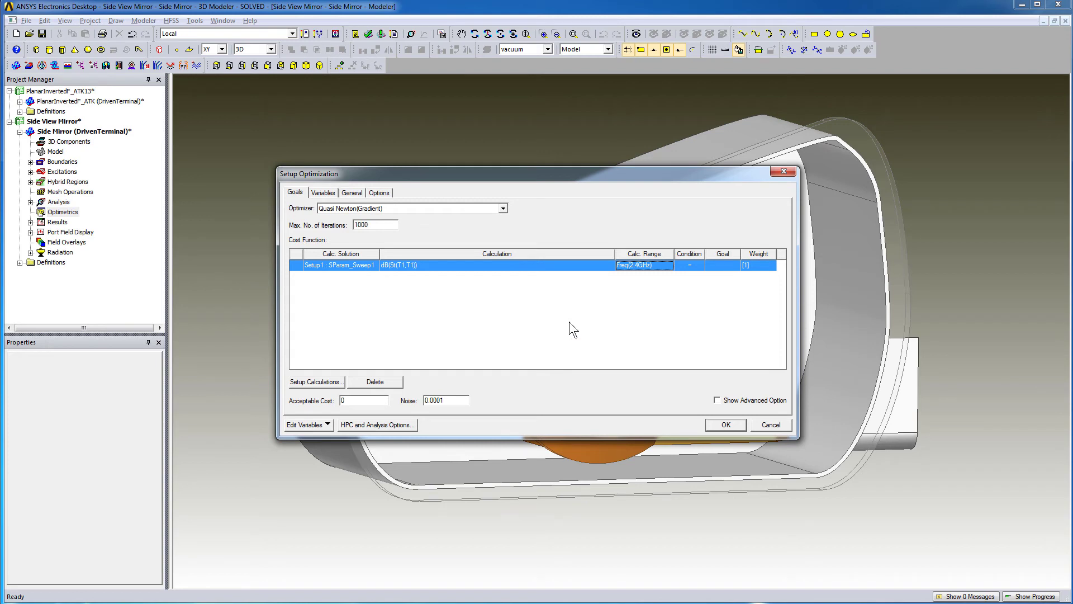
# - Change the goal condition to <= and enter -15 as the numeric goal value
pyautogui.click(695, 266)
pyautogui.click(695, 280)
pyautogui.click(724, 266)
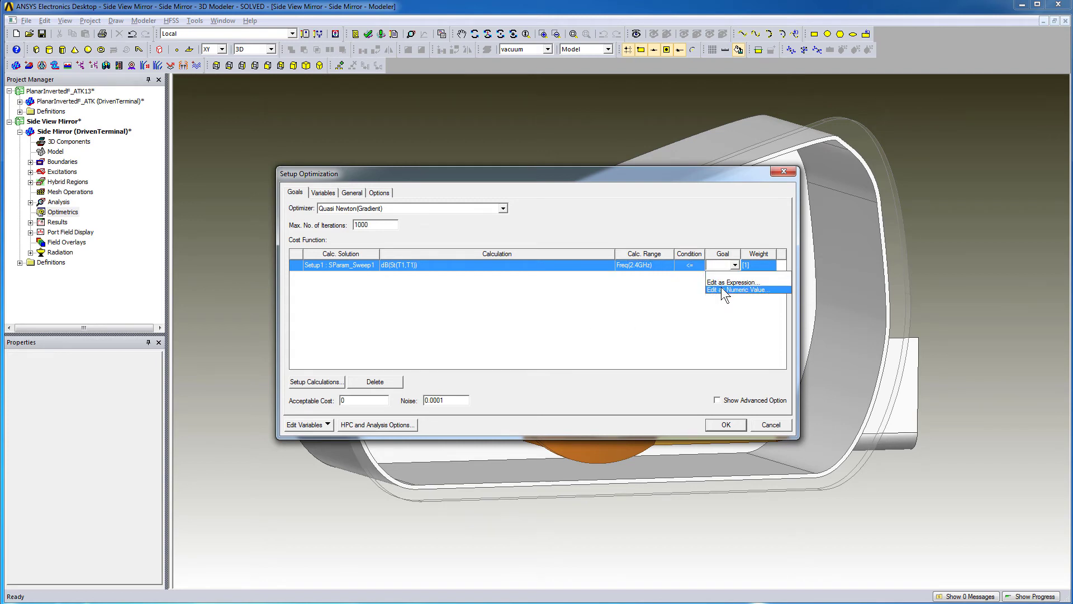
pyautogui.click(721, 289)
pyautogui.click(503, 289)
pyautogui.write('-15')
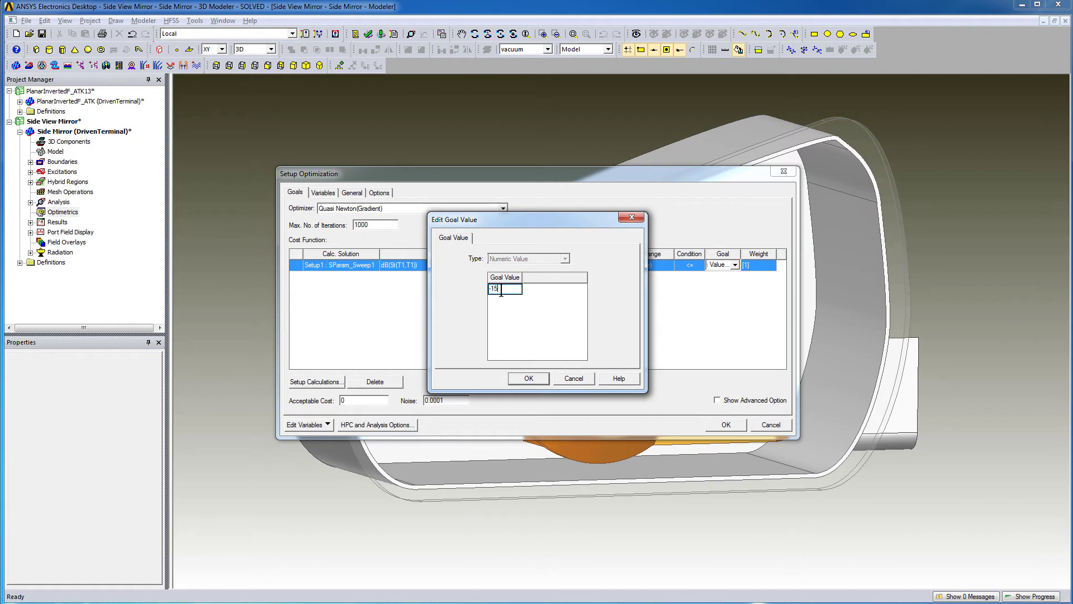
pyautogui.click(528, 379)
pyautogui.click(620, 319)
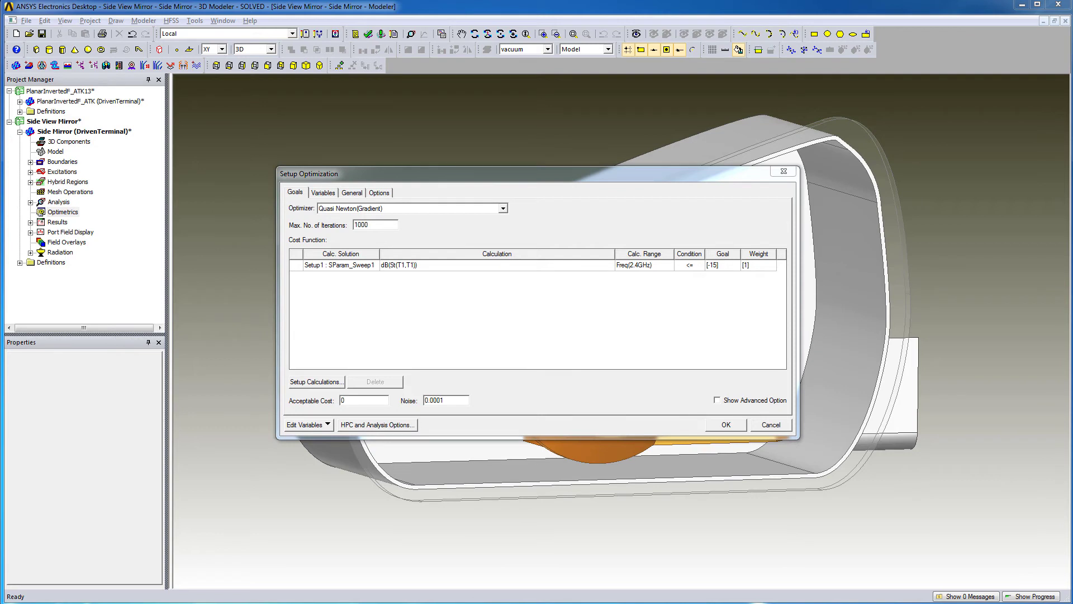
# - Override Length1's range to a 2.25 cm minimum and 2.8 cm maximum, then save the setup
pyautogui.click(324, 192)
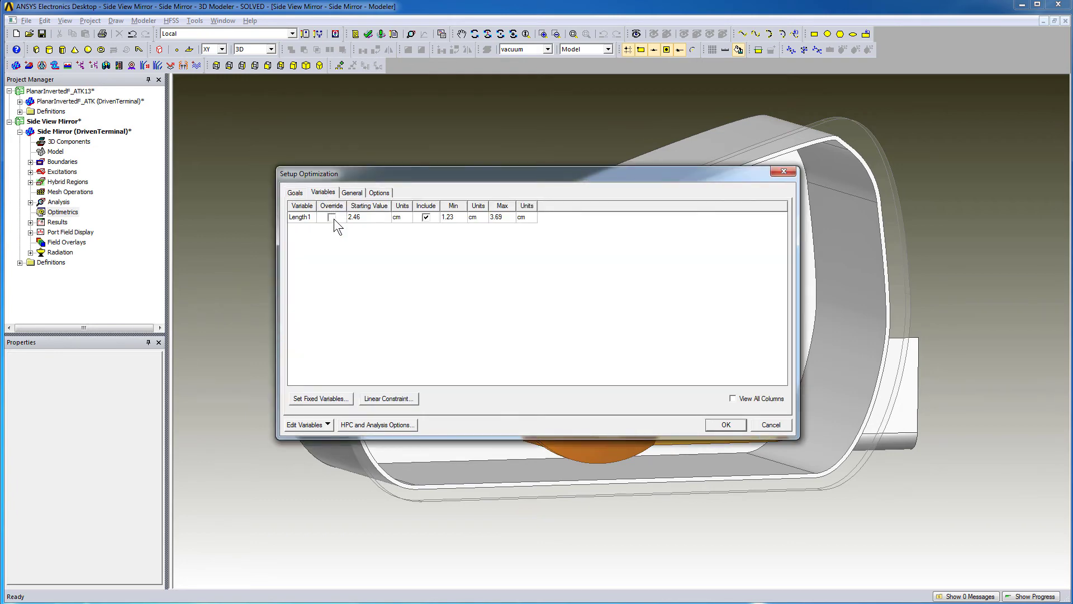
pyautogui.click(332, 218)
pyautogui.click(451, 218)
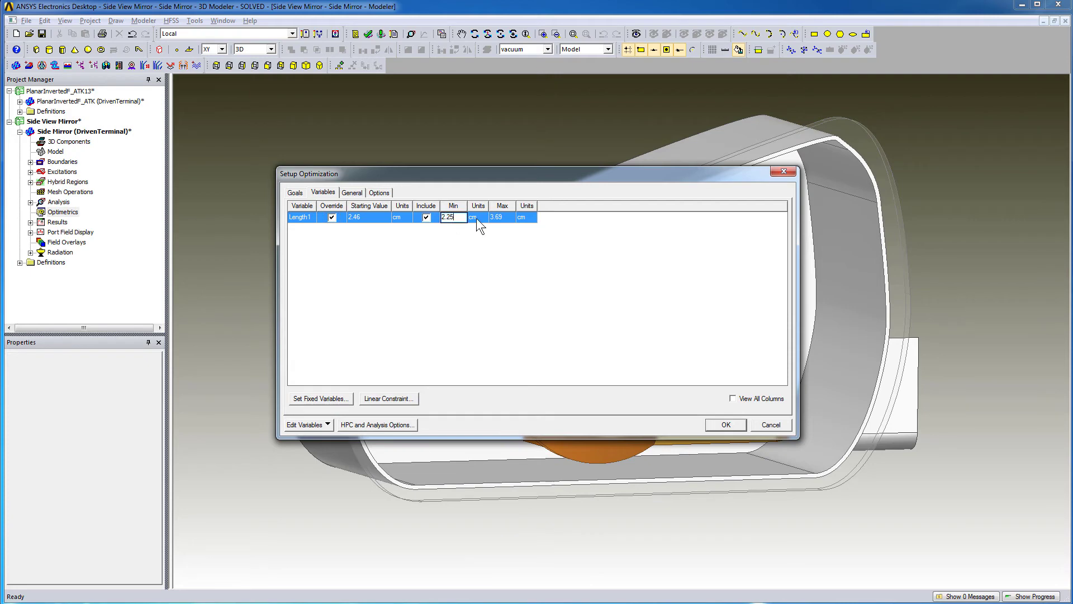
pyautogui.click(502, 217)
pyautogui.write('2.8')
pyautogui.click(513, 237)
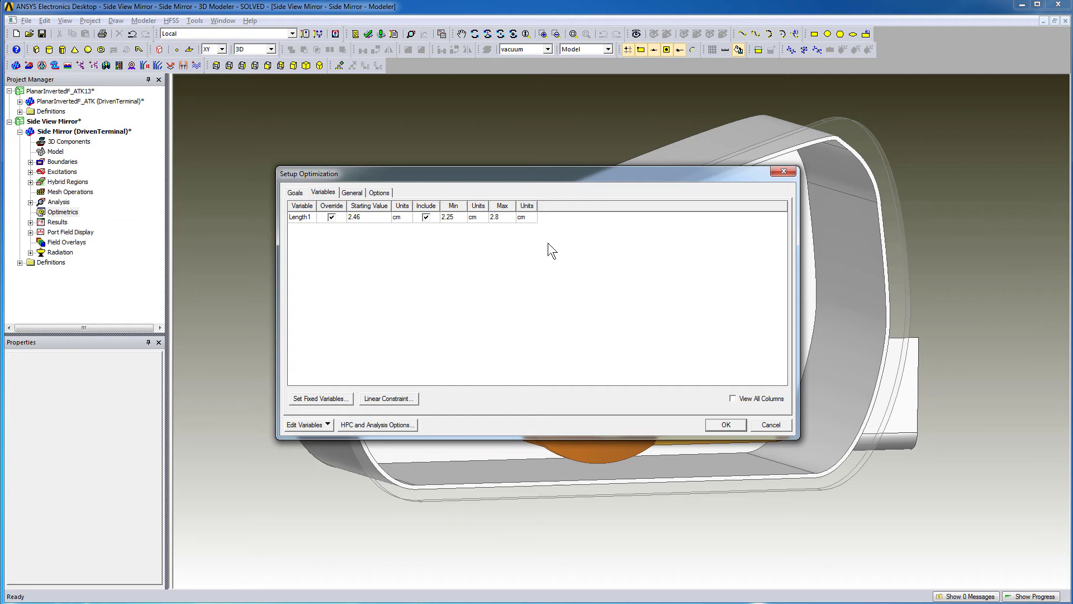
pyautogui.click(725, 424)
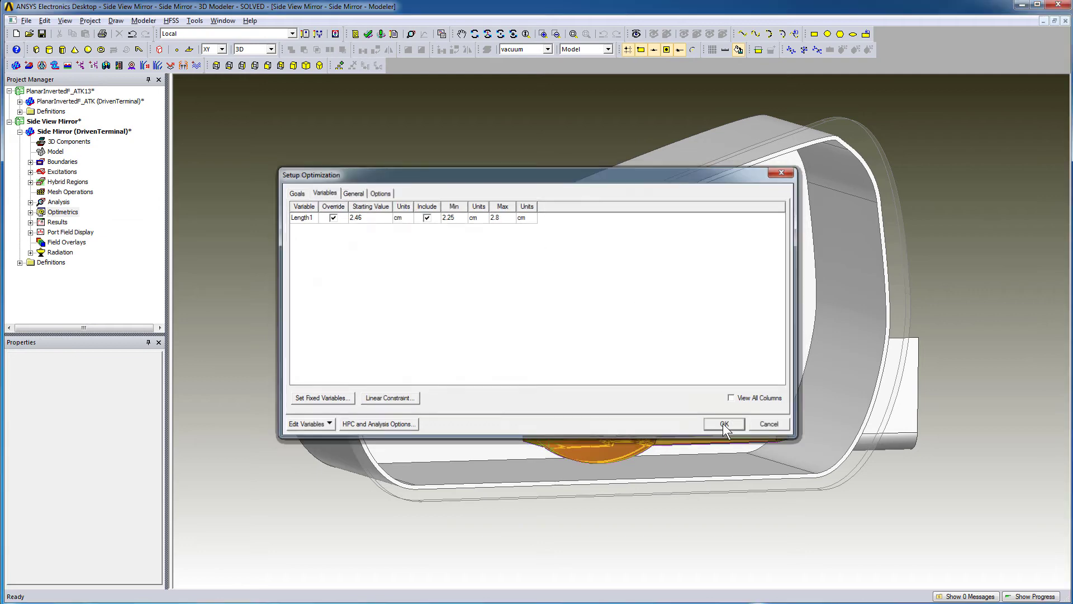
# - Analyze OptimizationSetup1, then check the S-parameter plot and the resulting Length1 of 2.6813339488746 cm
pyautogui.click(109, 223)
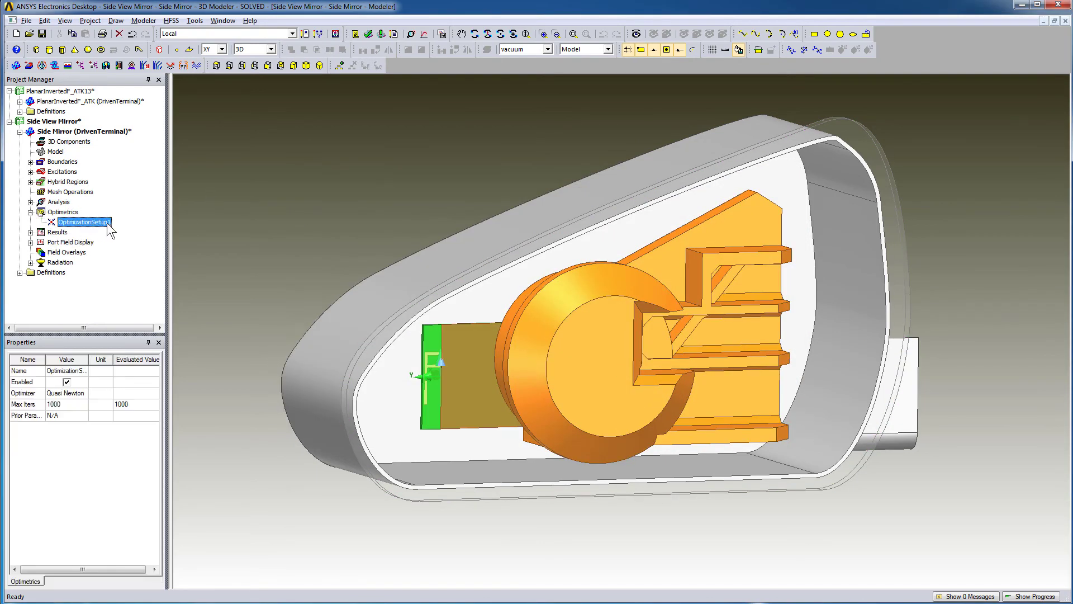
pyautogui.rightClick(109, 225)
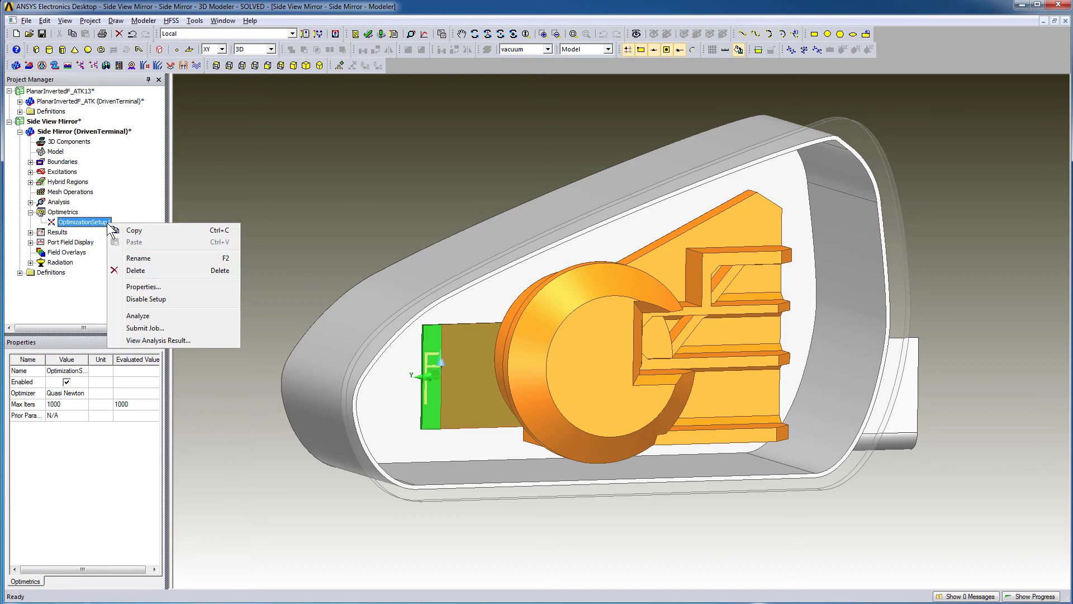
pyautogui.click(137, 317)
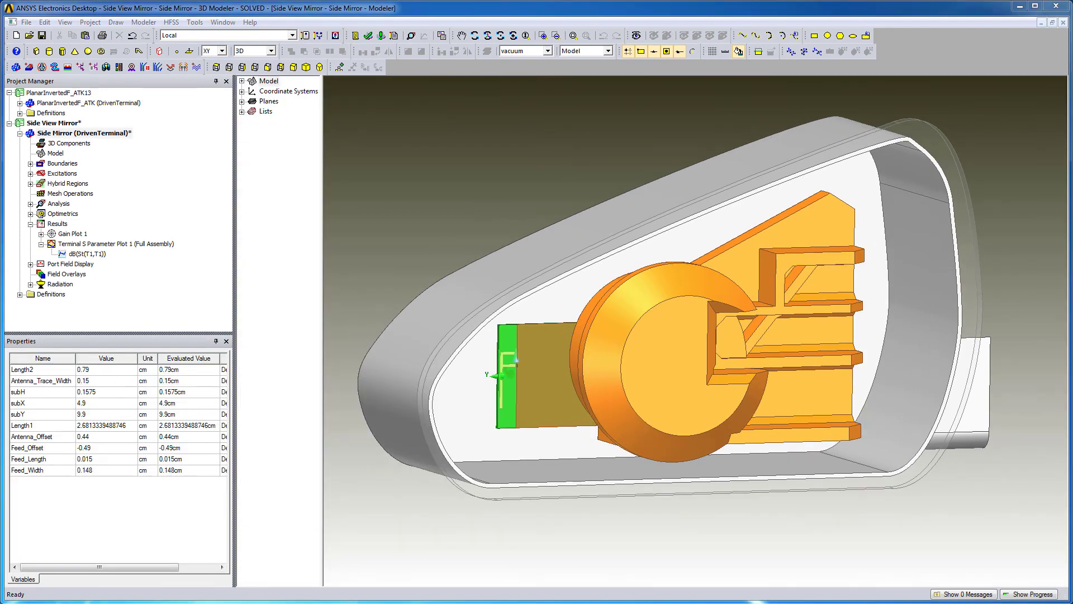
pyautogui.doubleClick(128, 244)
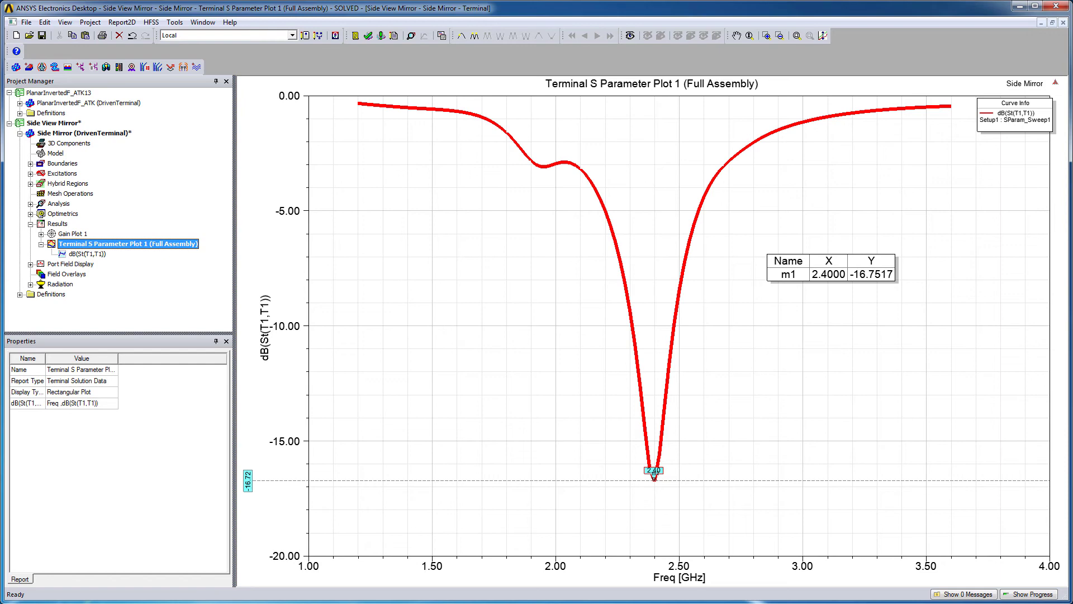
pyautogui.doubleClick(56, 134)
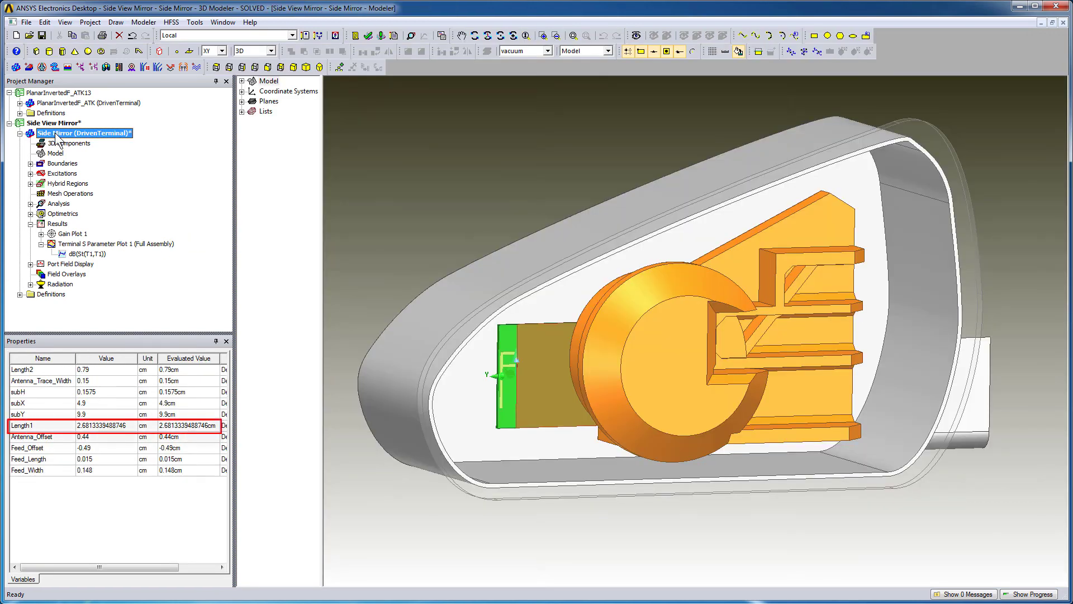
# - Add a new parametric sweep setup under Optimetrics
pyautogui.click(30, 214)
pyautogui.rightClick(62, 214)
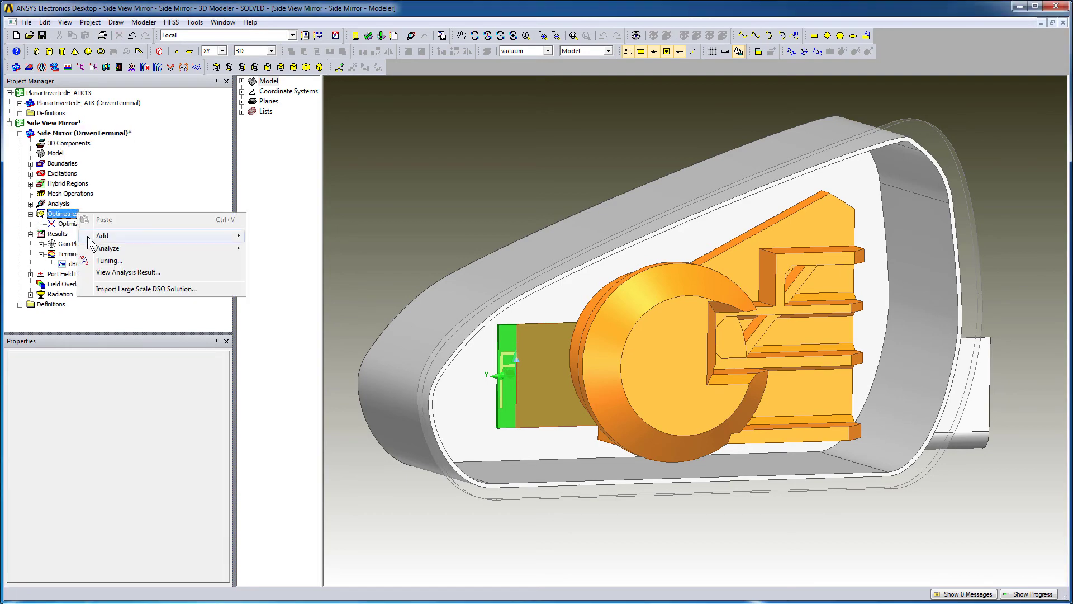
pyautogui.moveTo(168, 235)
pyautogui.click(279, 235)
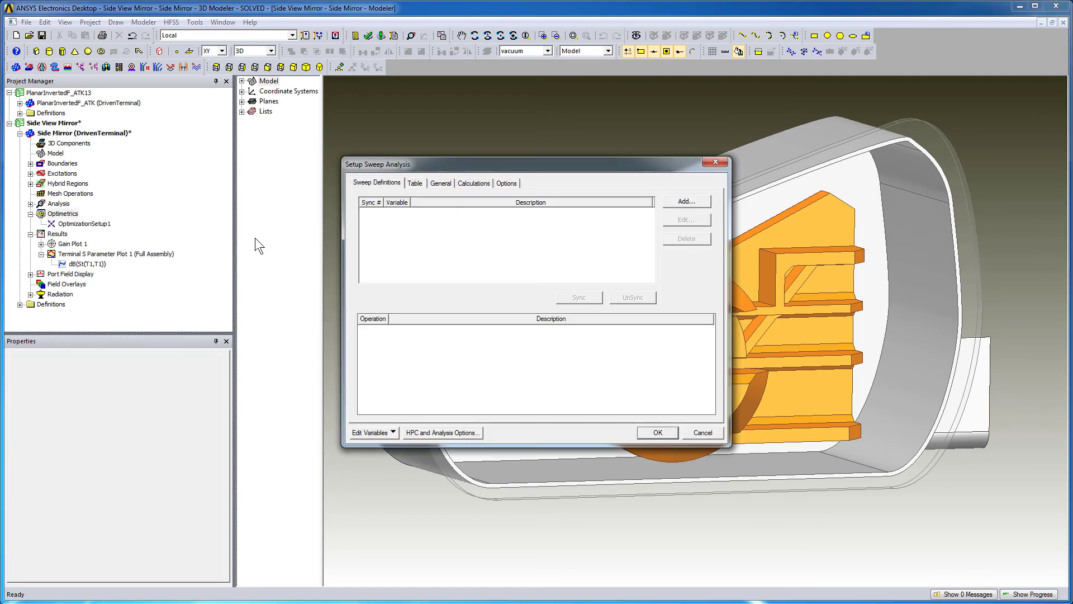
# - Define a linear Length1 sweep from 2.2 cm to 3 cm in 0.05 cm steps, giving 17 values
pyautogui.click(699, 202)
pyautogui.click(497, 244)
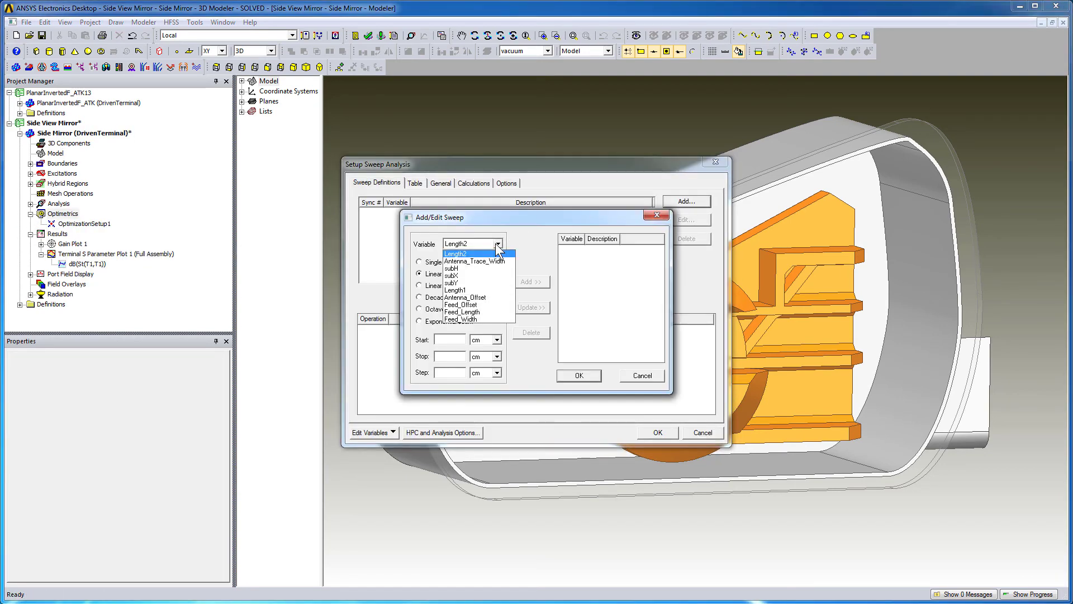
pyautogui.click(467, 290)
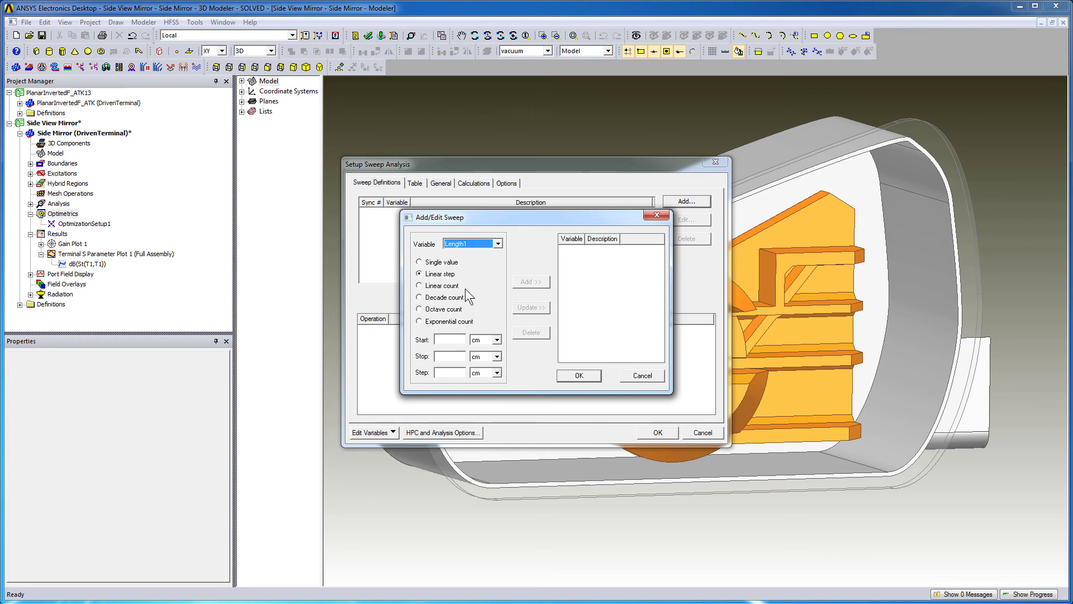
pyautogui.click(444, 338)
pyautogui.write('2.2')
pyautogui.click(442, 357)
pyautogui.write('3')
pyautogui.click(440, 372)
pyautogui.write('0.05')
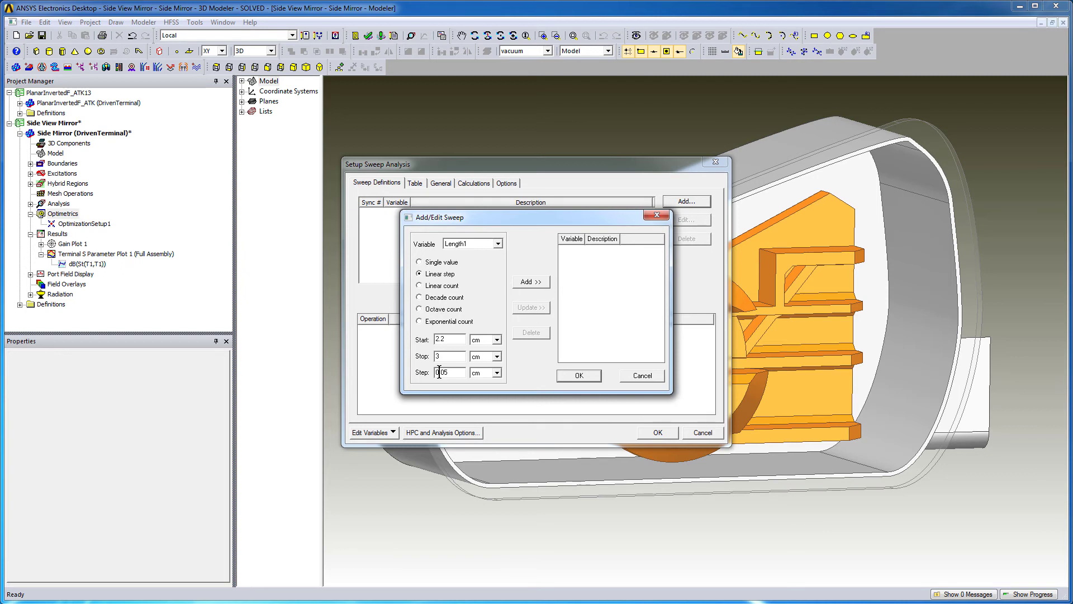
pyautogui.click(529, 284)
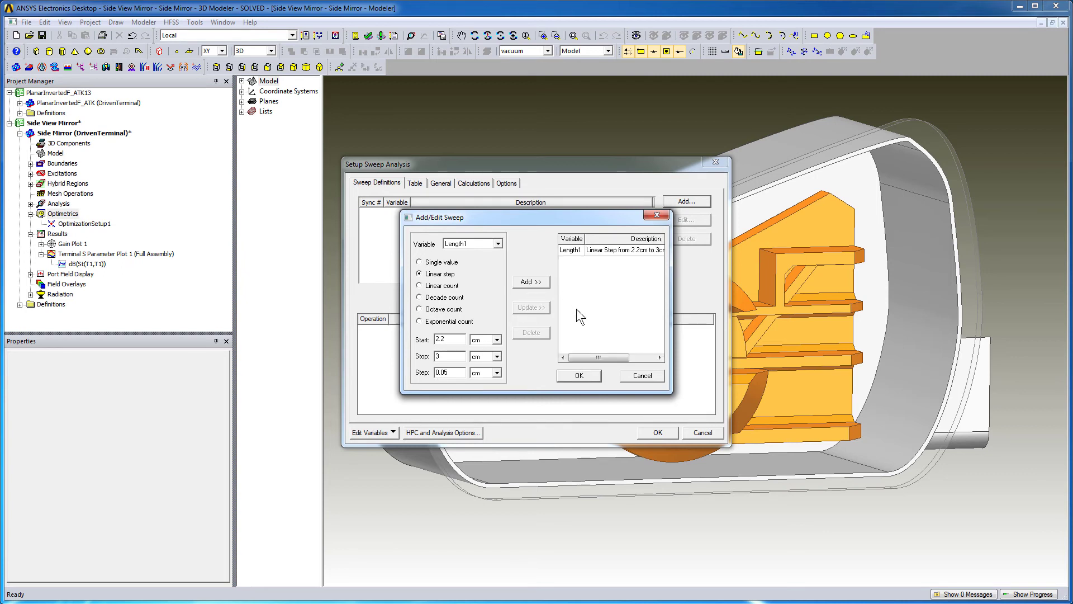
pyautogui.click(579, 374)
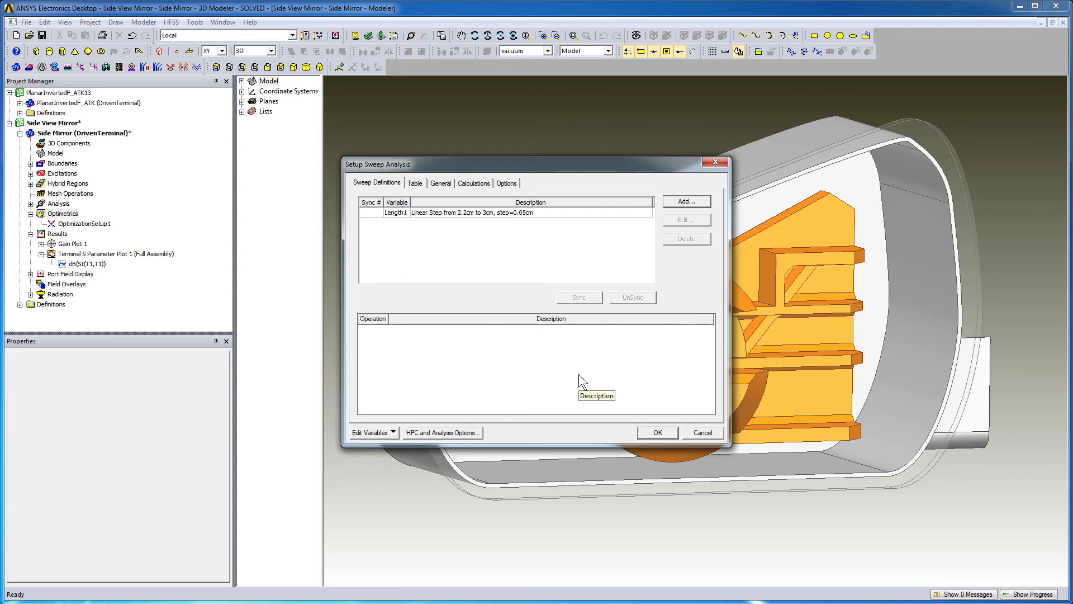
pyautogui.click(426, 186)
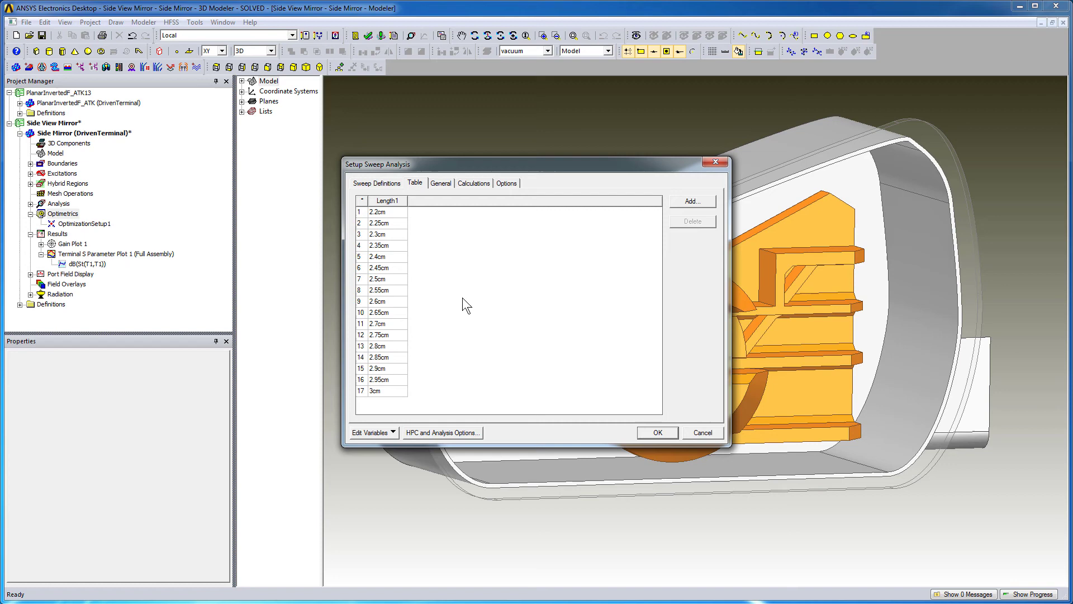
# - Save the parametric setup and analyze ParametricSetup1
pyautogui.click(657, 432)
pyautogui.click(96, 235)
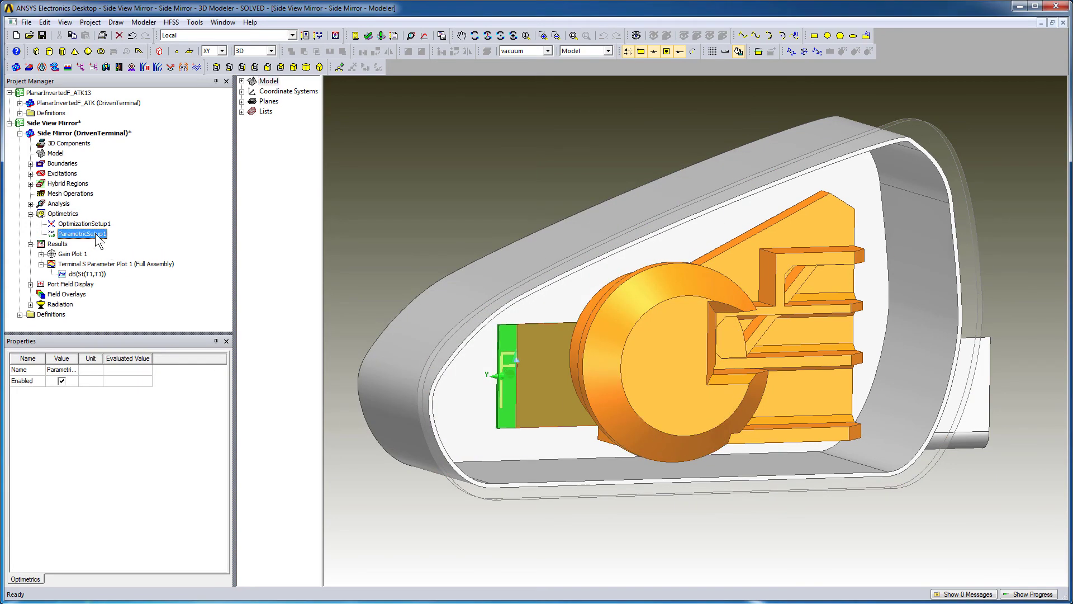
pyautogui.rightClick(96, 235)
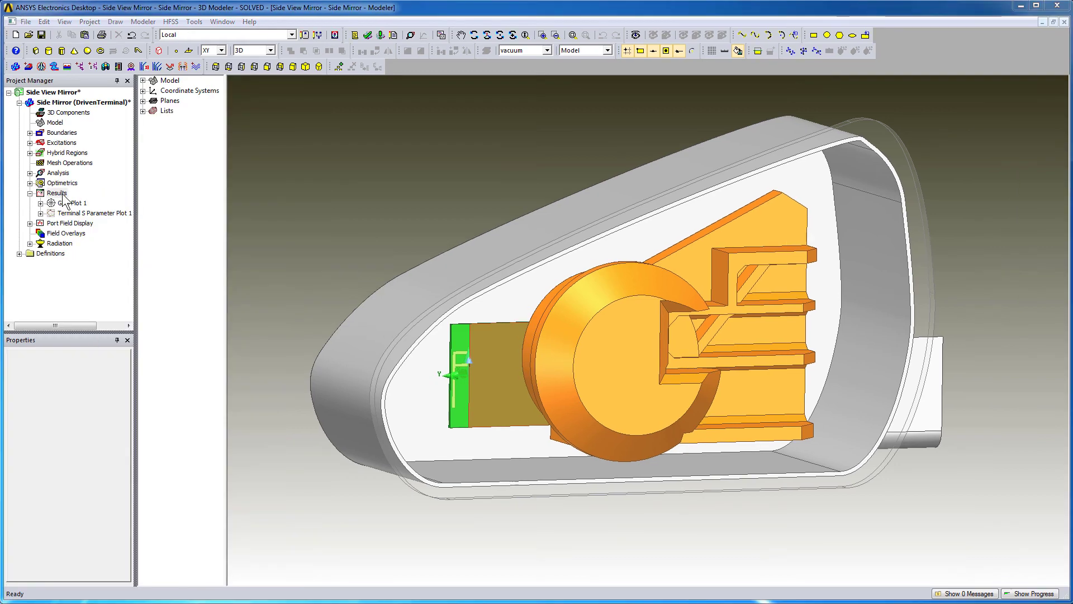
pyautogui.click(58, 193)
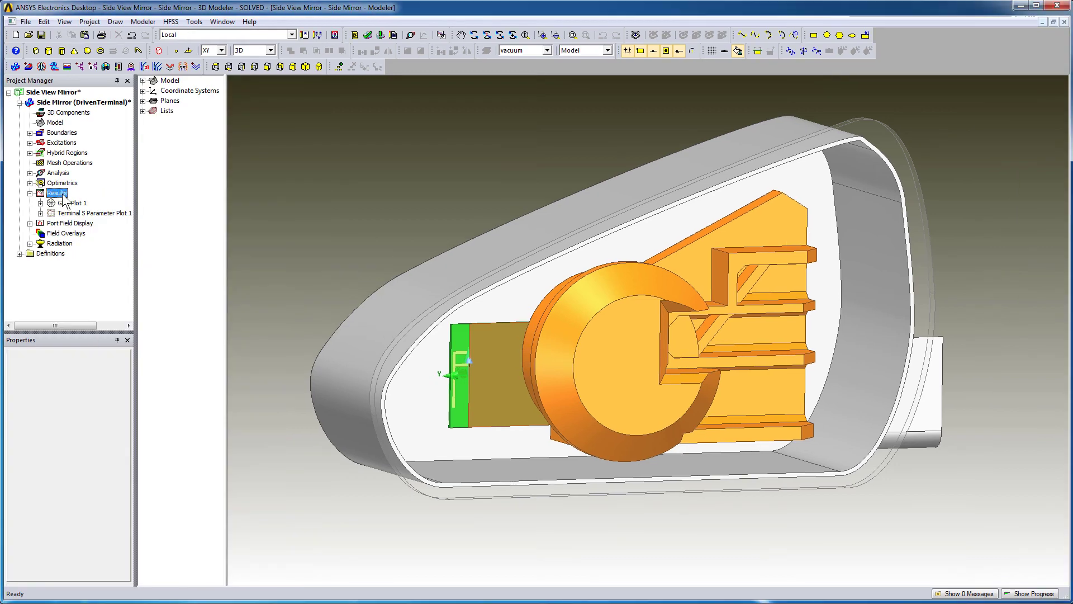
# - Create a rectangular terminal S-parameter report plotting dB(St(T1,T1)) for all Length1 values
pyautogui.rightClick(63, 194)
pyautogui.moveTo(185, 217)
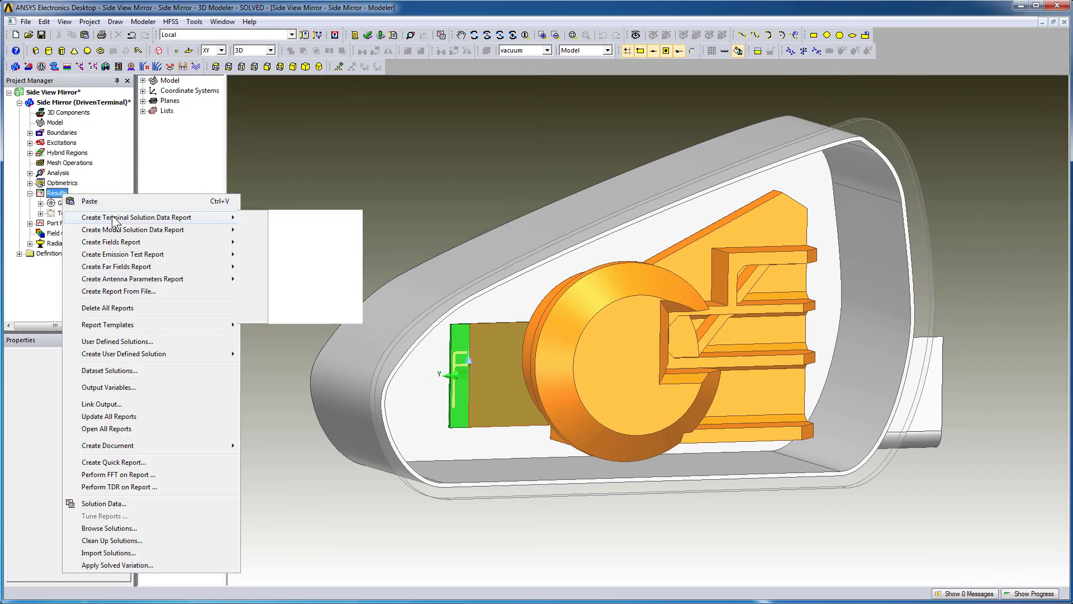
pyautogui.click(332, 220)
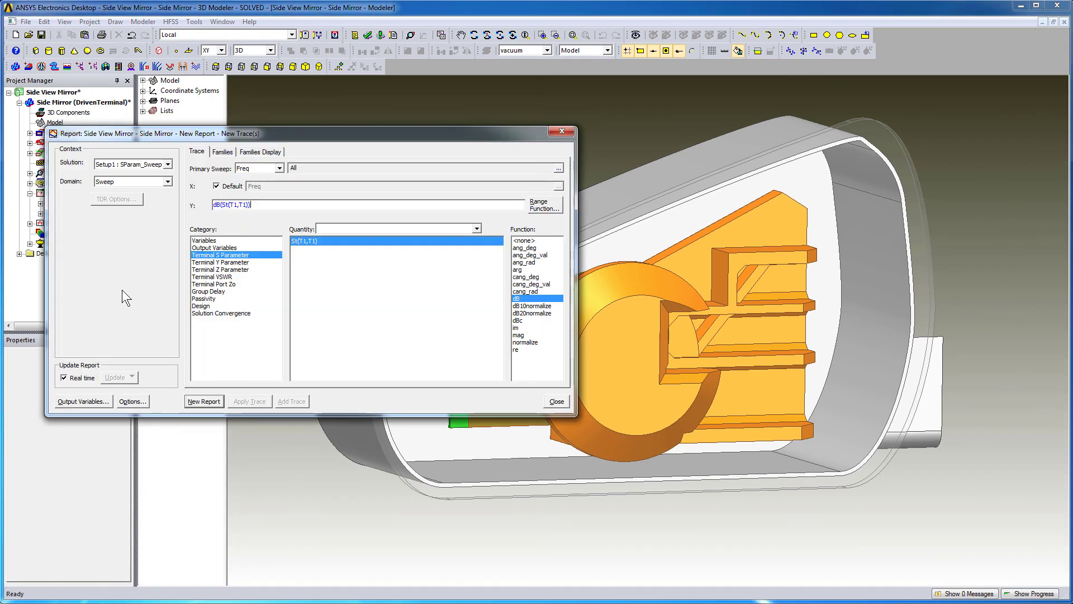
pyautogui.click(223, 153)
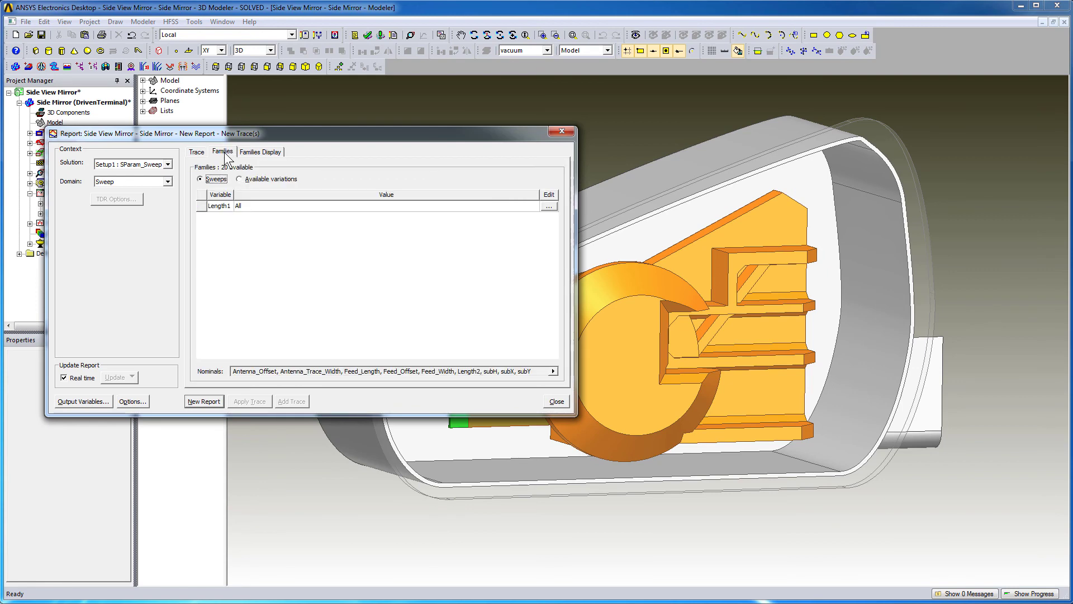
pyautogui.click(206, 400)
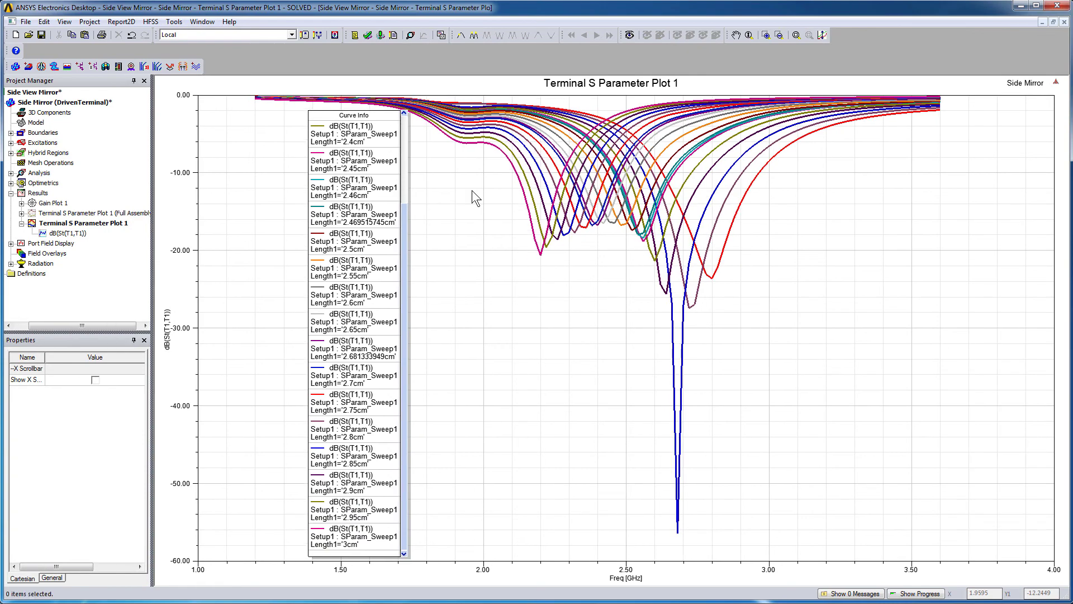
# - Select all S11 curves and add a minimum marker to each one
pyautogui.hotkey('ctrl', 'a')
pyautogui.rightClick(472, 191)
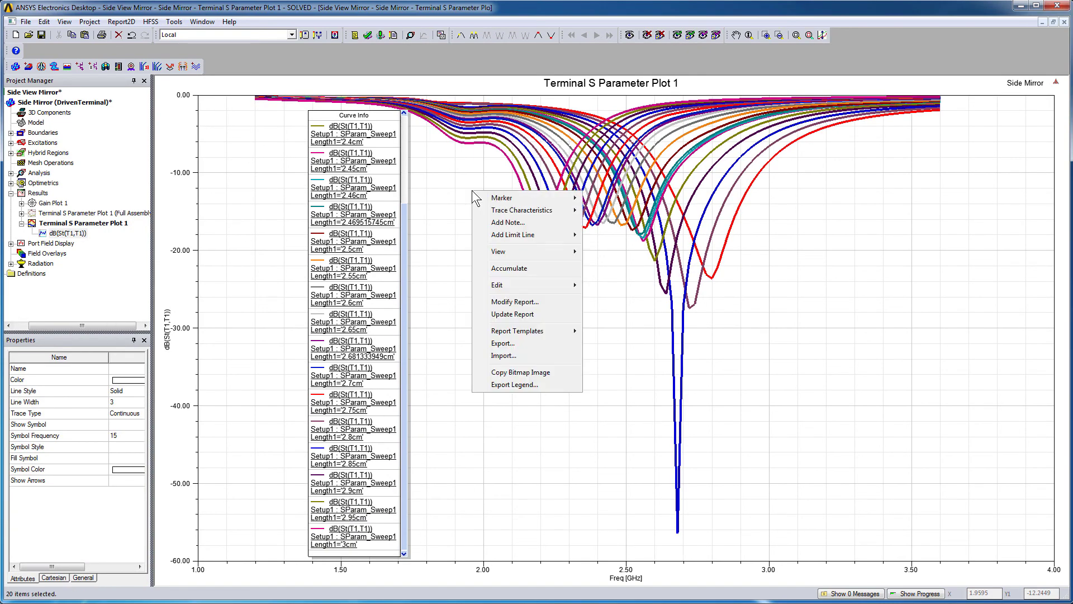
pyautogui.moveTo(536, 198)
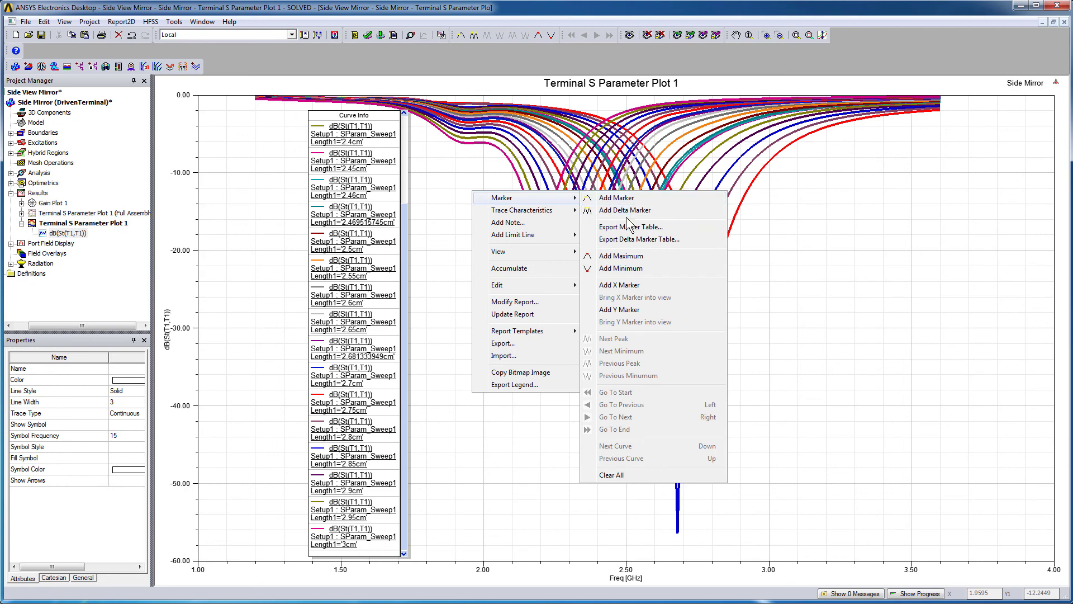
pyautogui.click(630, 270)
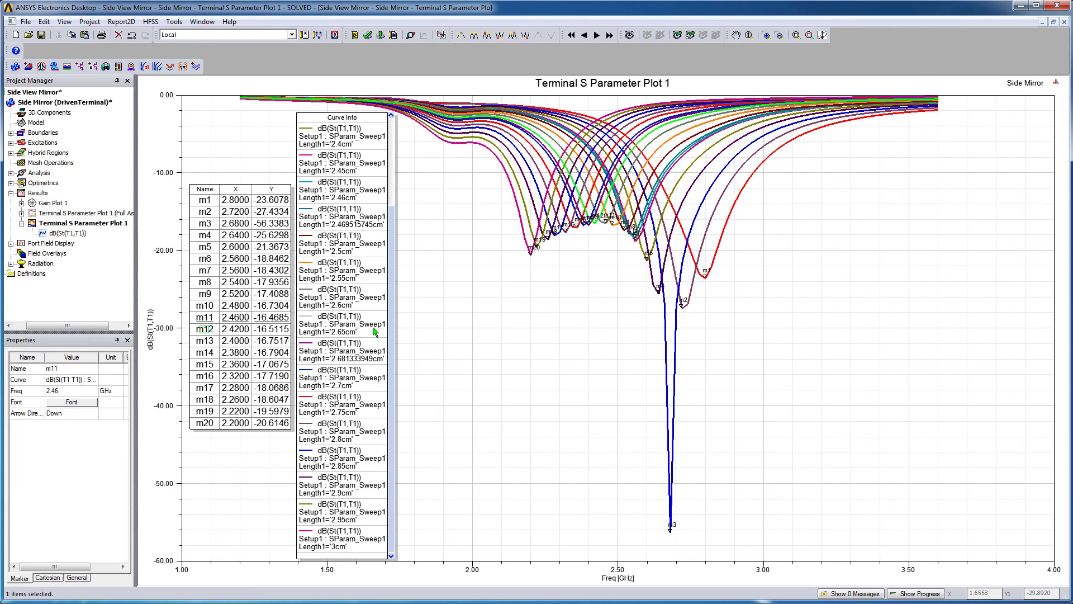